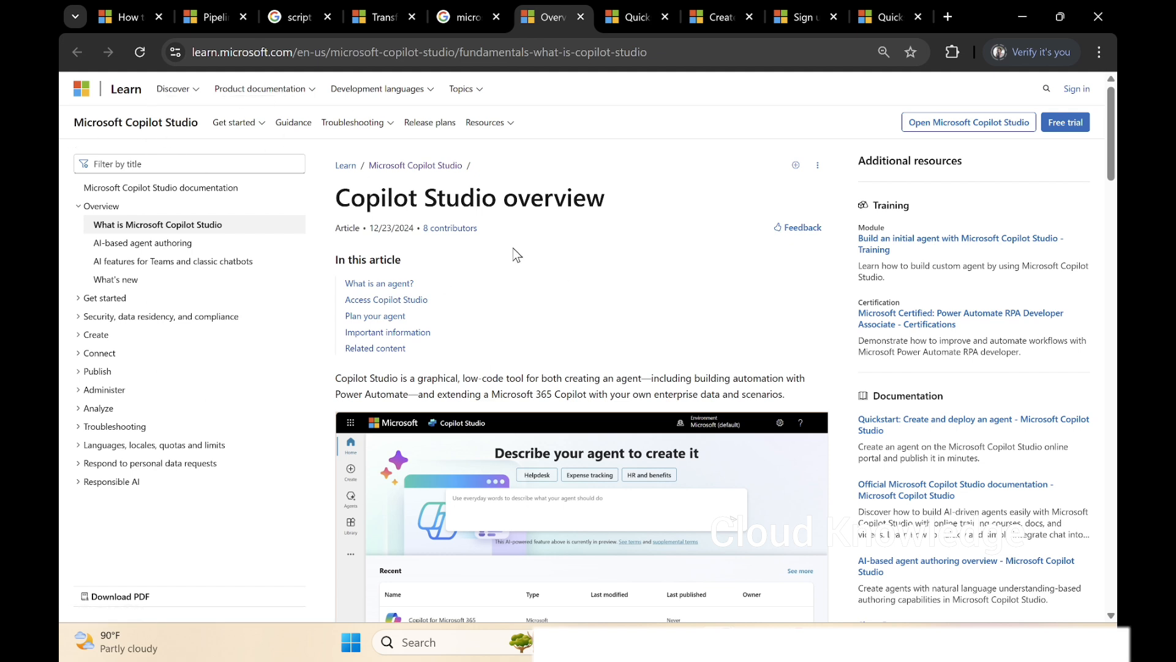
Examine the Copilot Studio overview article's address, date and title, its low-code tool description, and the explanation of what an agent is.
click(329, 54)
drag(329, 54, 455, 55)
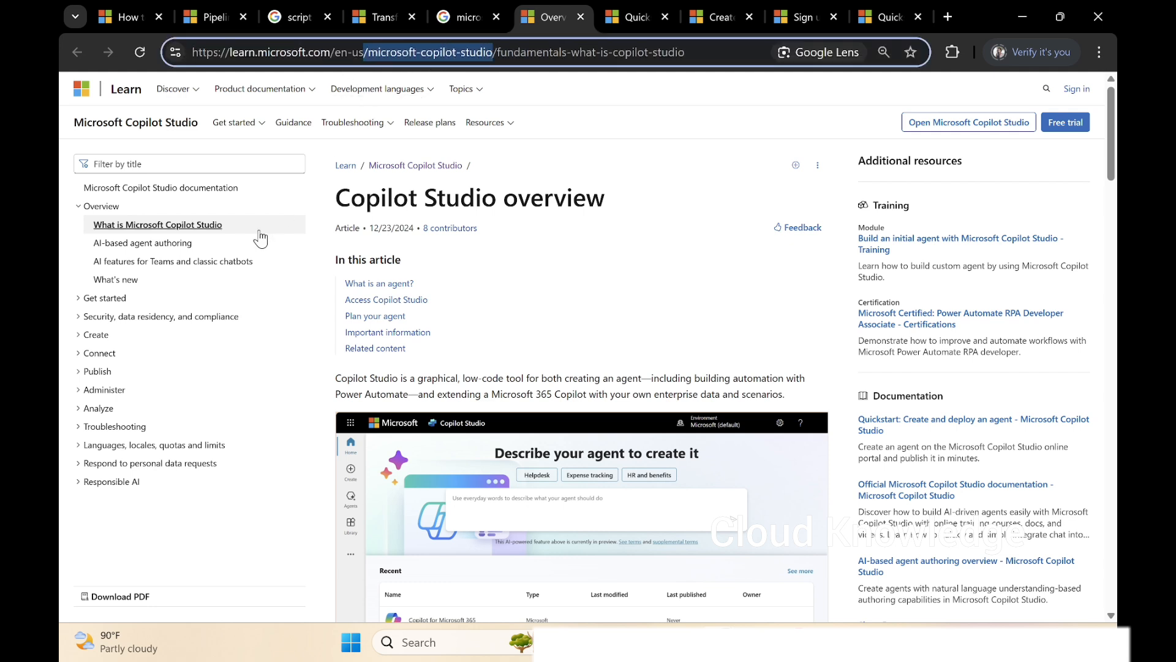
drag(414, 231, 365, 230)
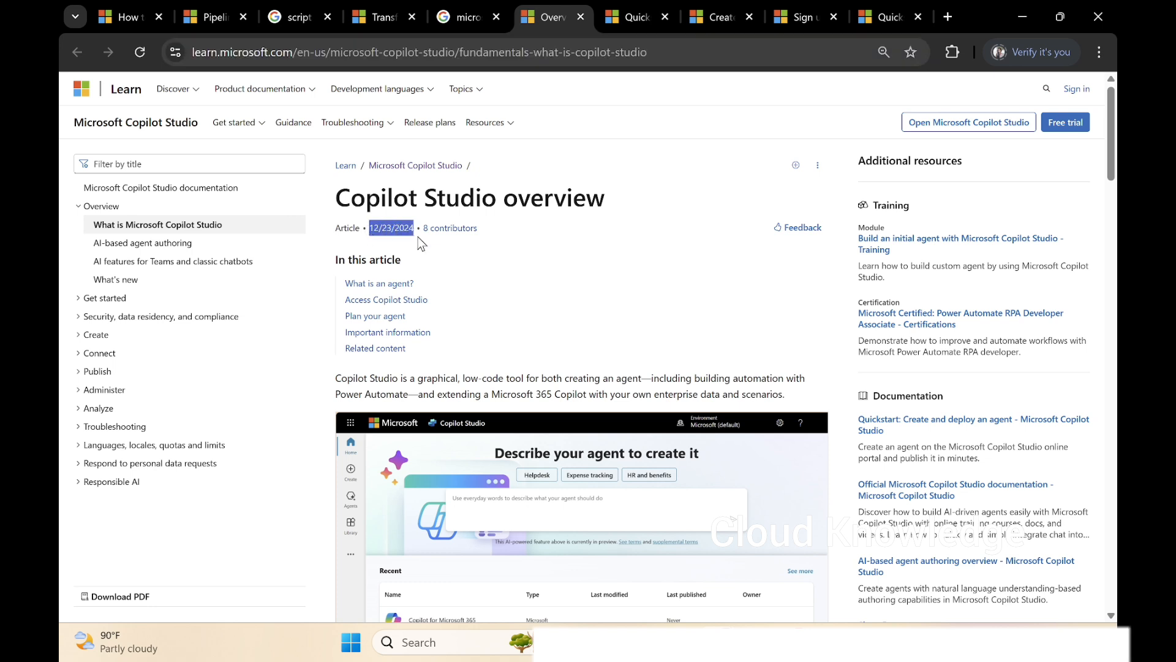
click(421, 244)
drag(340, 200, 619, 204)
scroll(667, 333, down, 3)
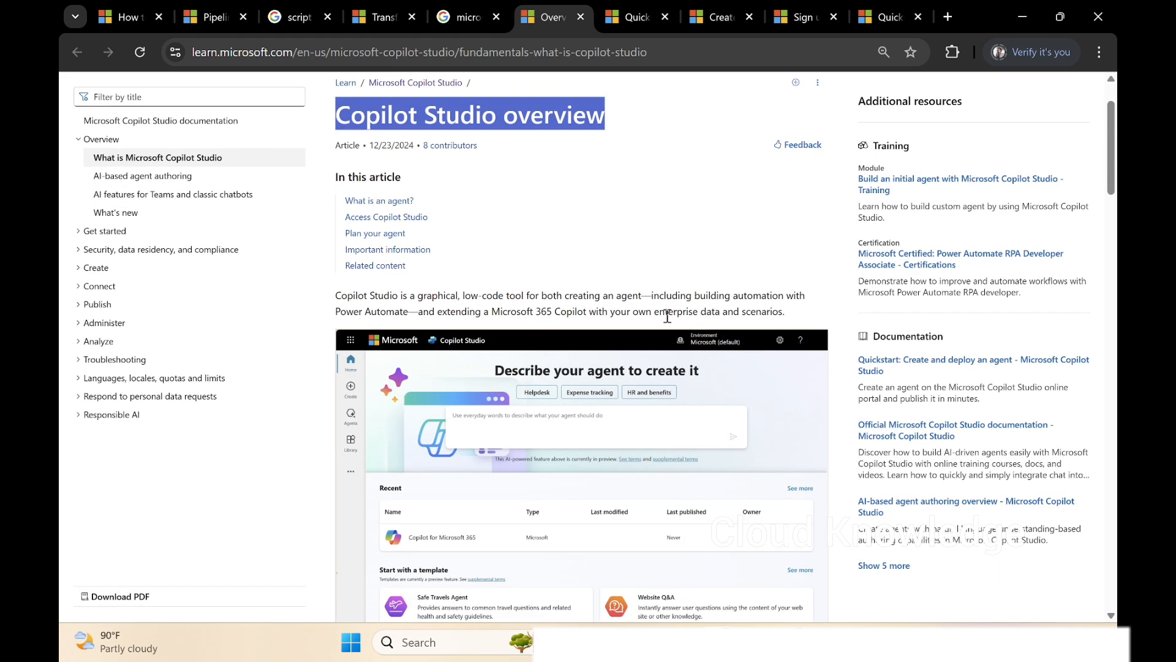
scroll(642, 299, down, 2)
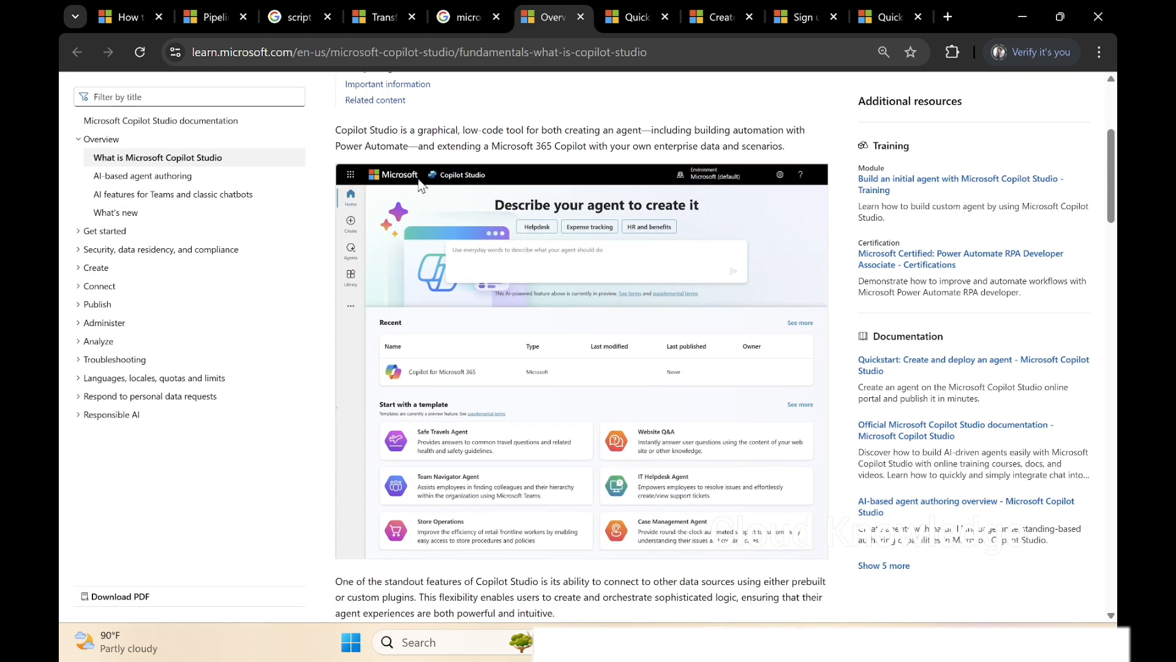
drag(335, 130, 523, 130)
double_click(449, 130)
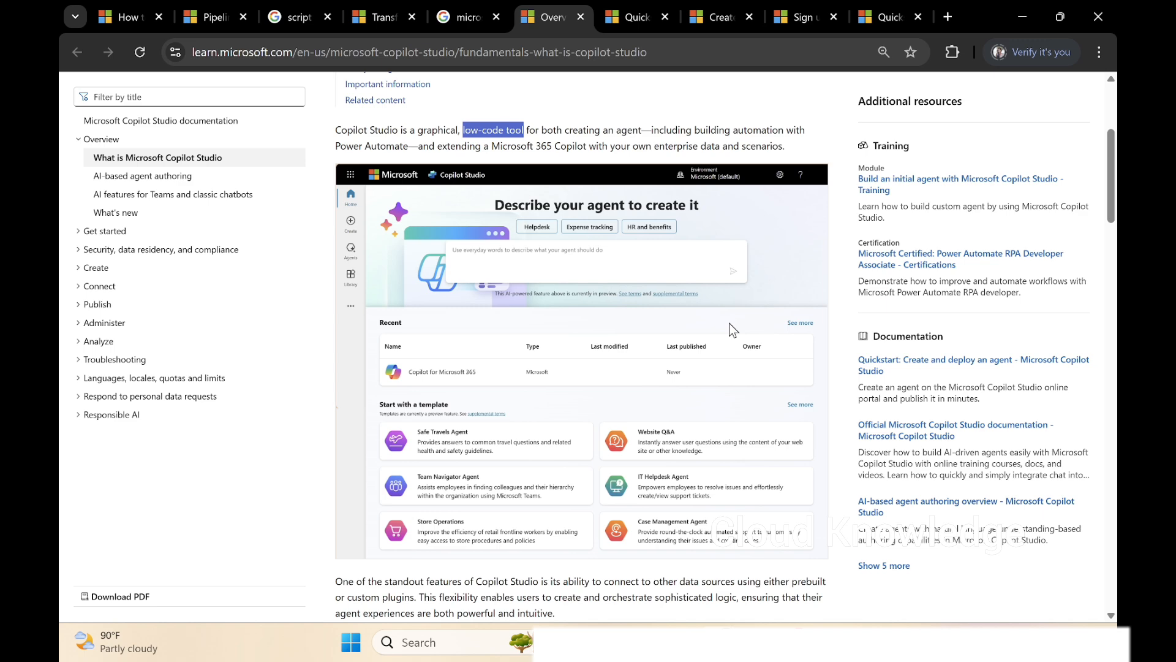
scroll(554, 342, down, 1)
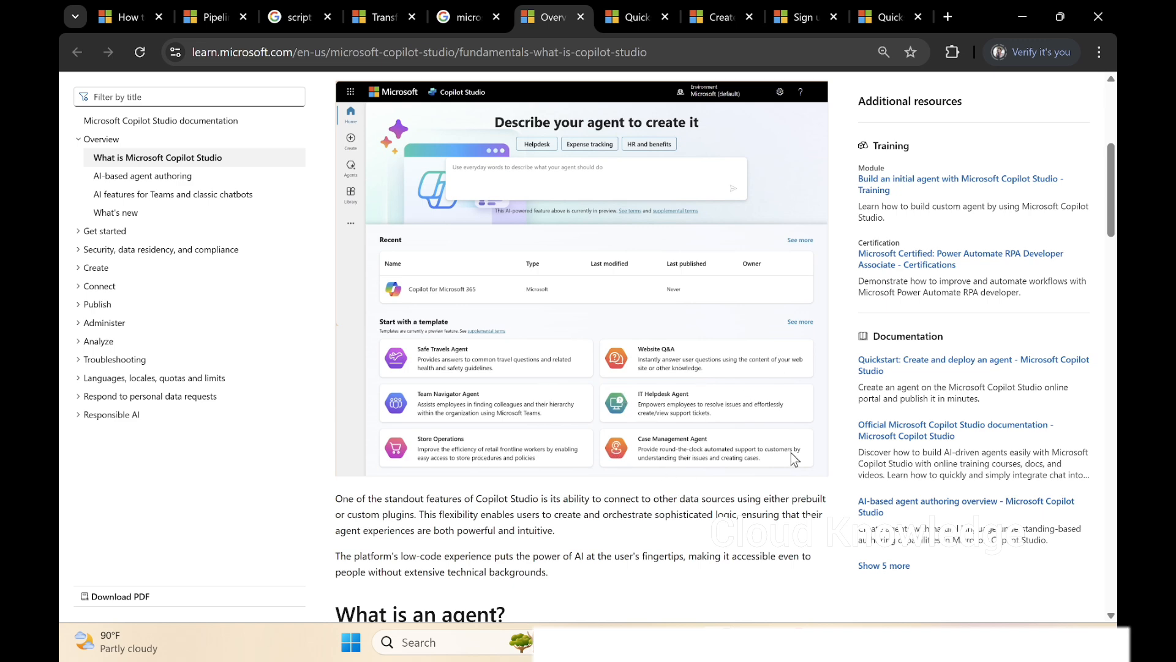
scroll(708, 387, down, 2)
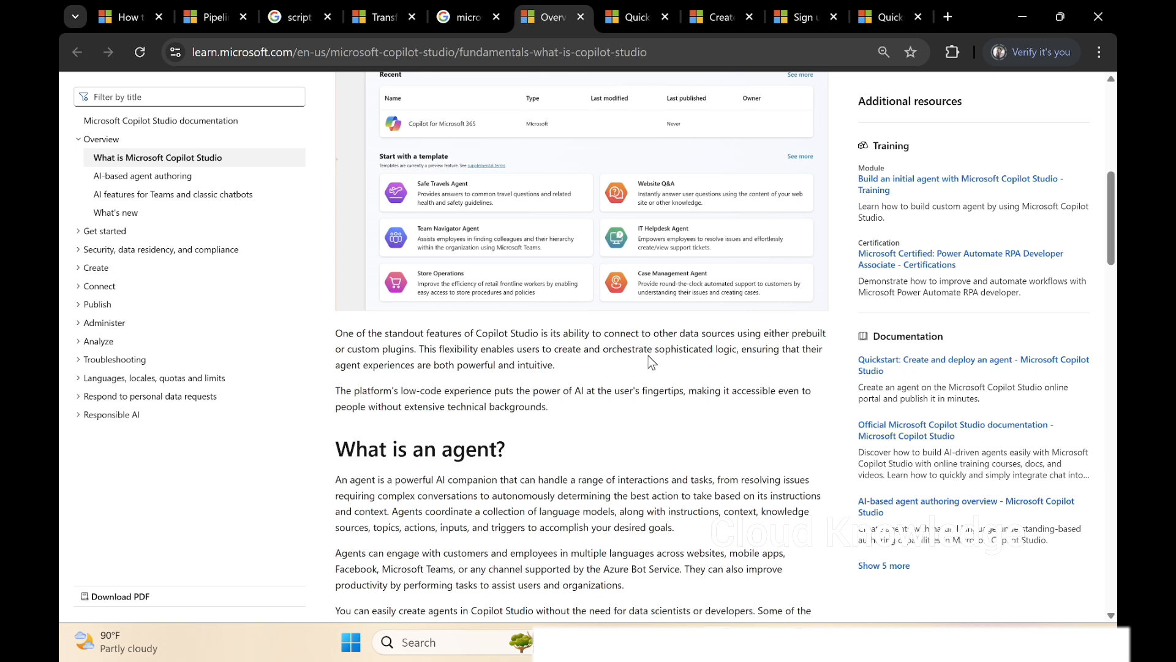
scroll(651, 362, down, 3)
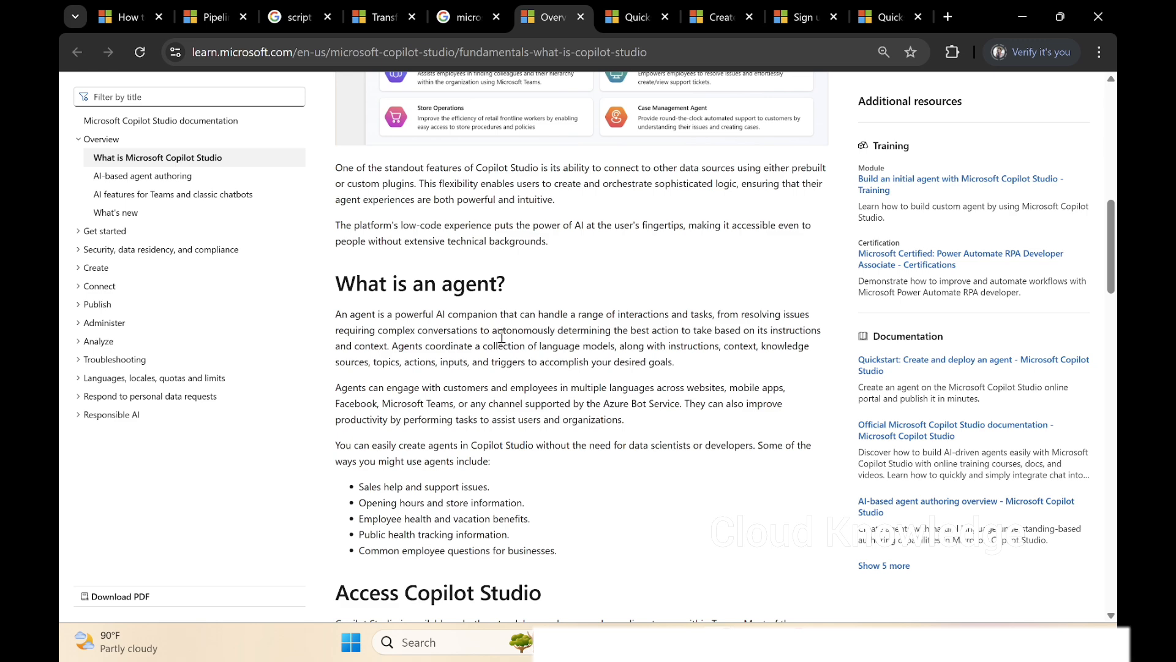
Review the Access Copilot Studio section, comparing the web app address and use cases with the Teams app, and glance at Create an agent.
scroll(501, 336, down, 7)
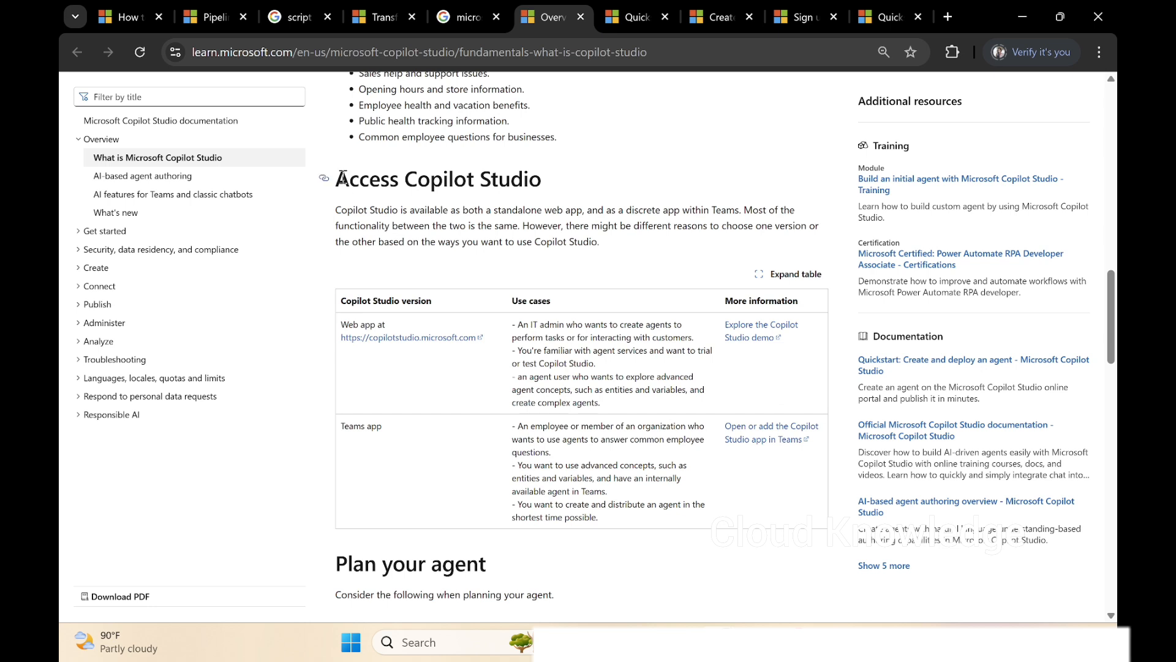
drag(337, 177, 555, 188)
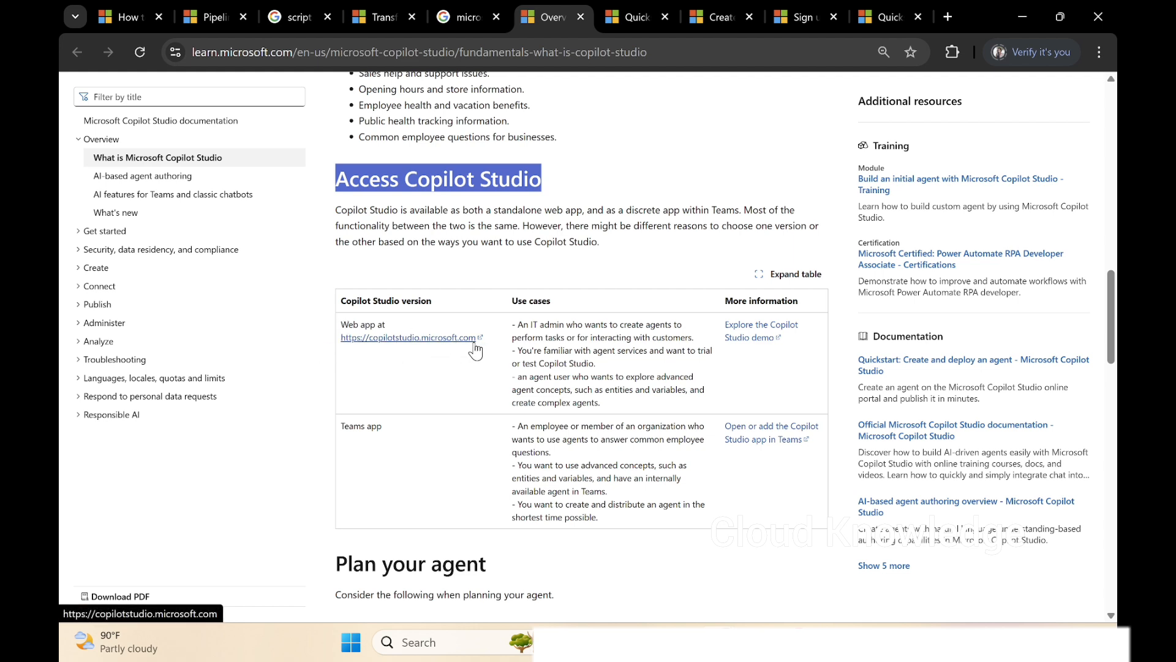
drag(512, 323, 615, 405)
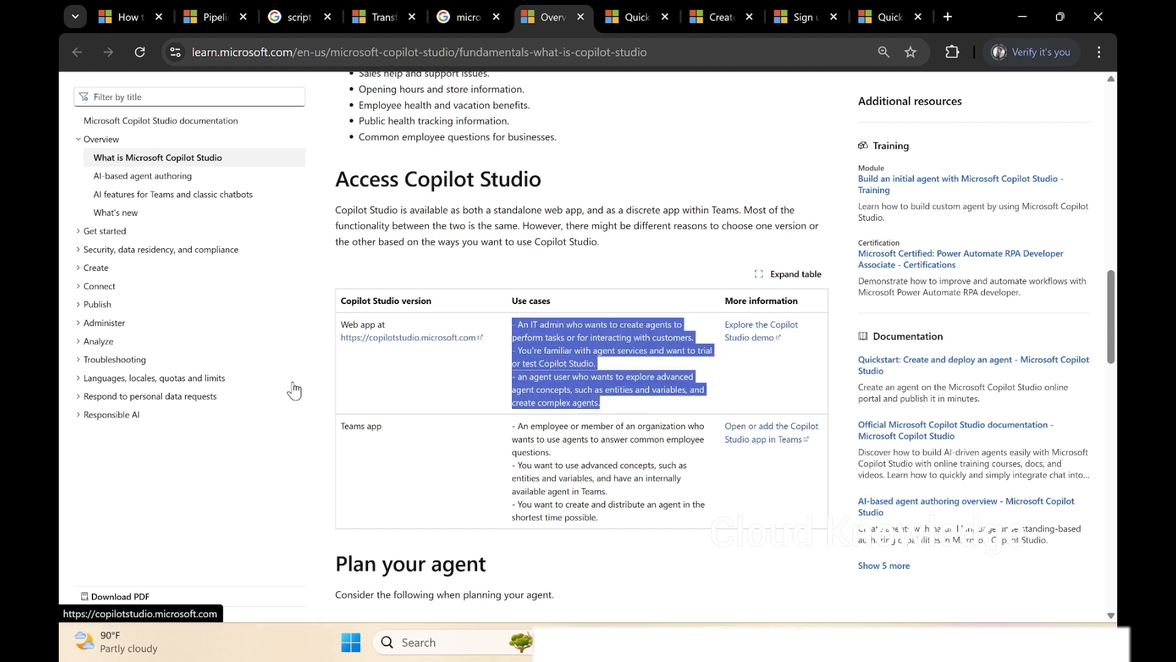
drag(404, 431, 341, 427)
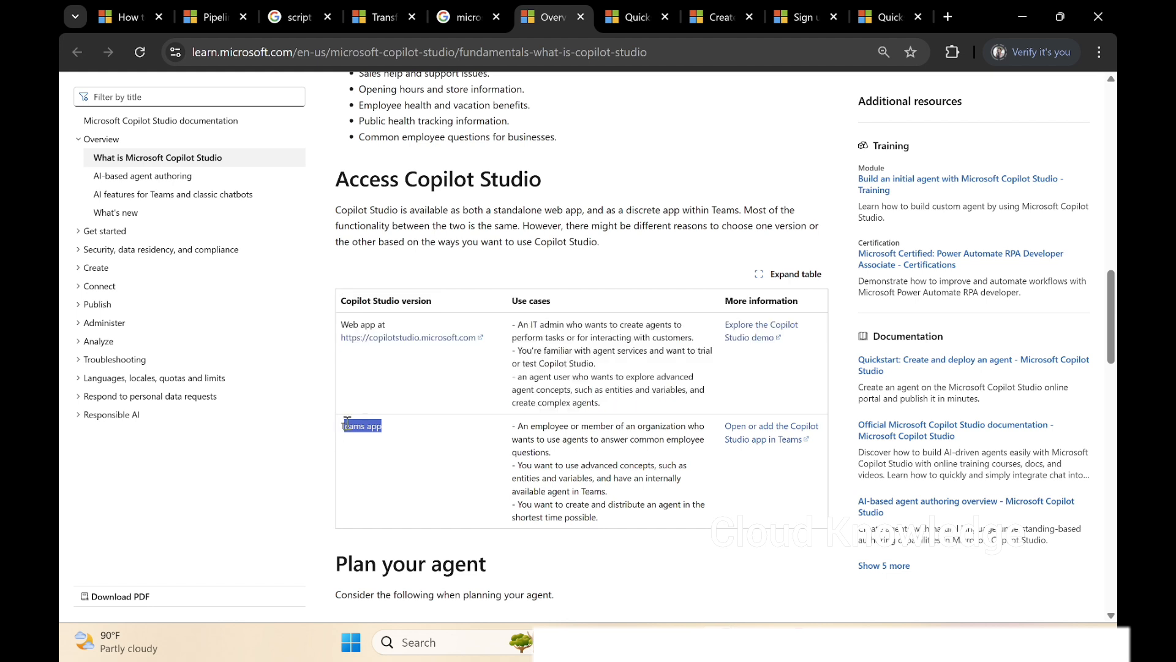
drag(487, 340, 341, 340)
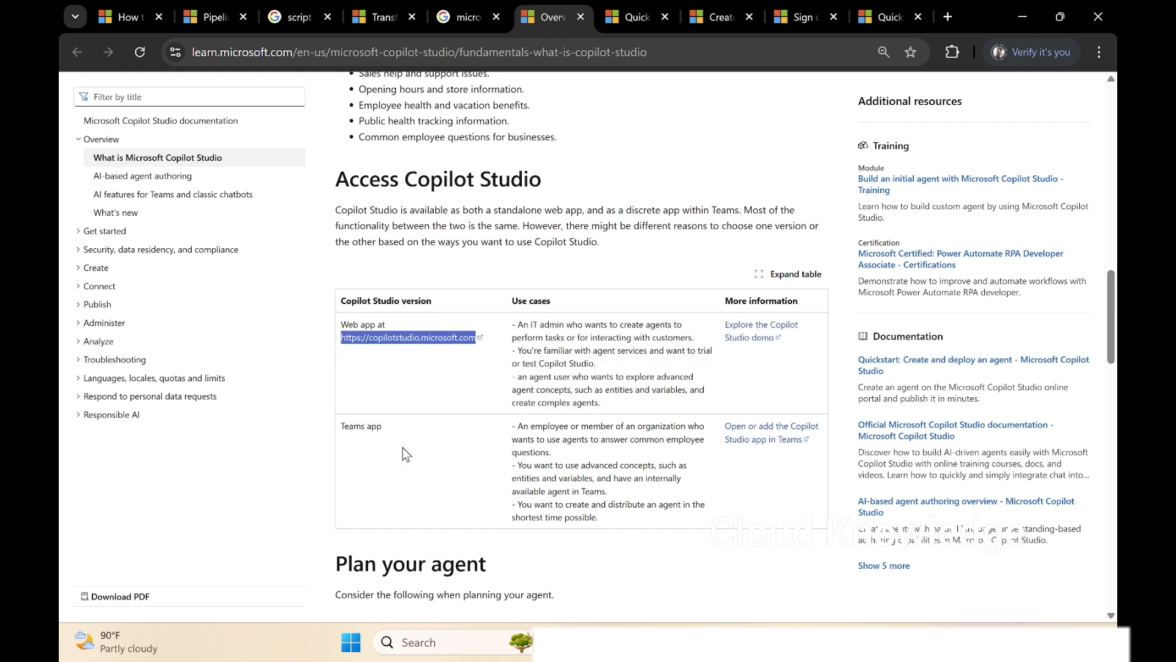
click(431, 459)
drag(480, 349, 339, 360)
scroll(524, 424, down, 5)
scroll(683, 353, down, 15)
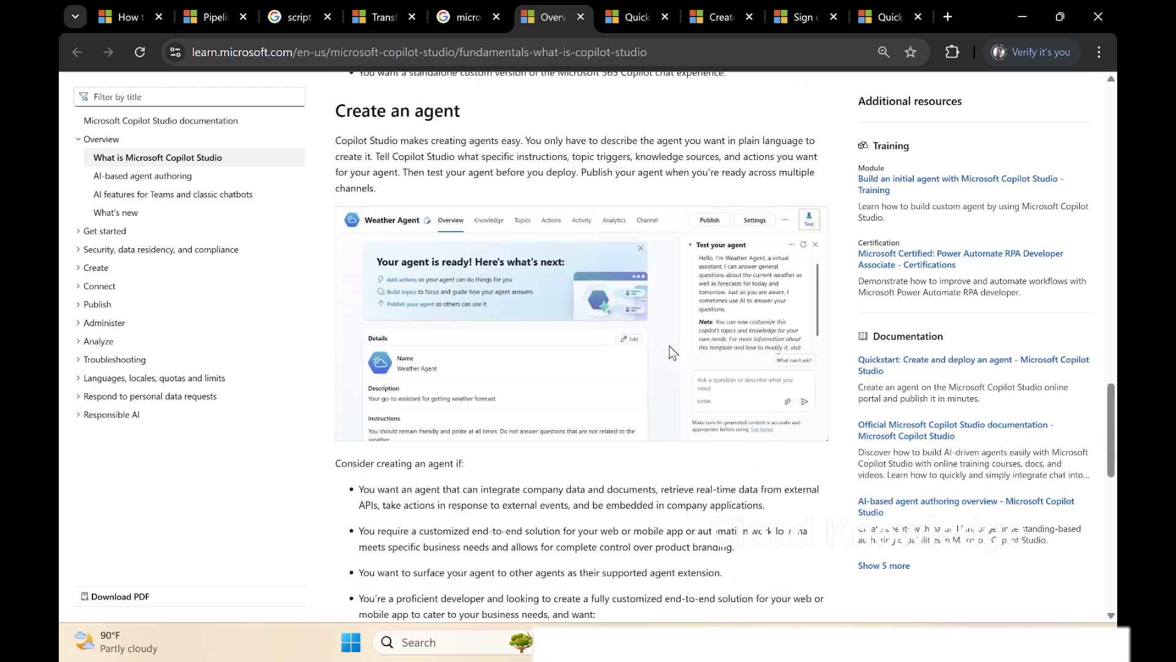
scroll(672, 352, up, 20)
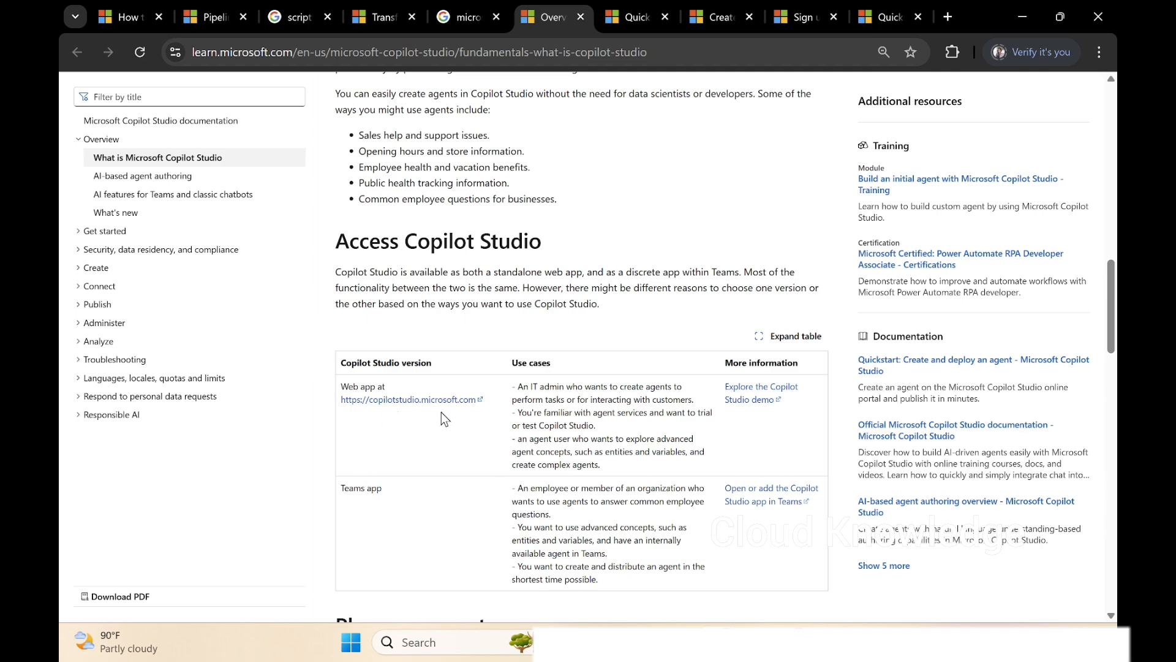
Open the article on signing up for a trial account and examine its trial expiration and personal email address requirements.
scroll(152, 435, up, 1)
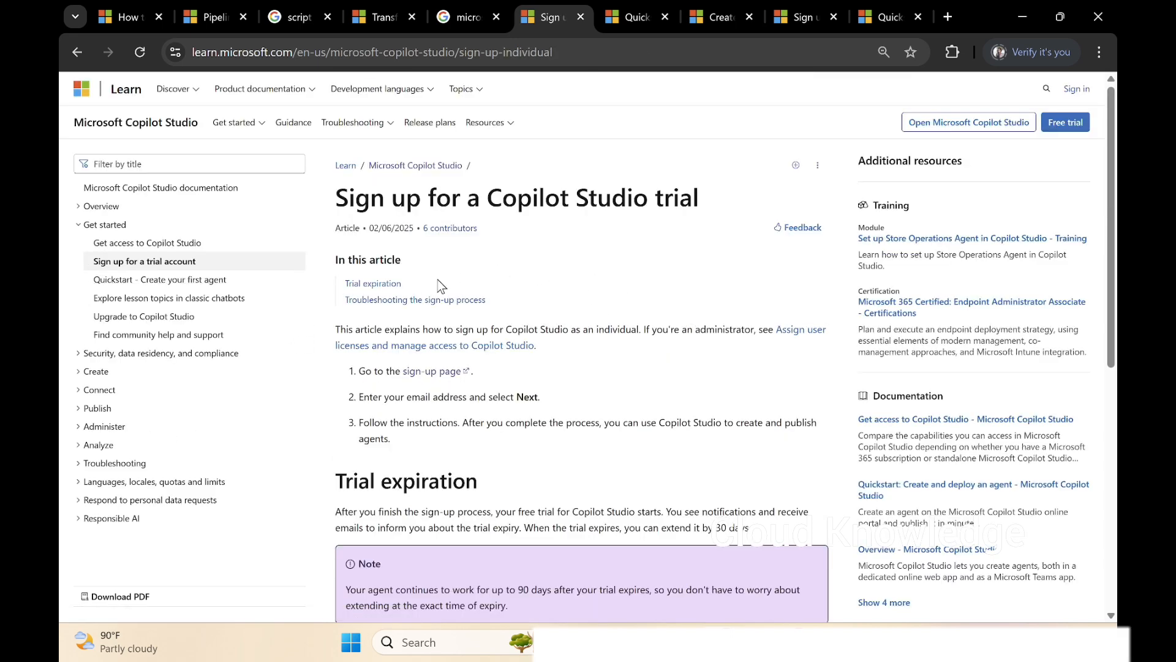
scroll(643, 363, down, 4)
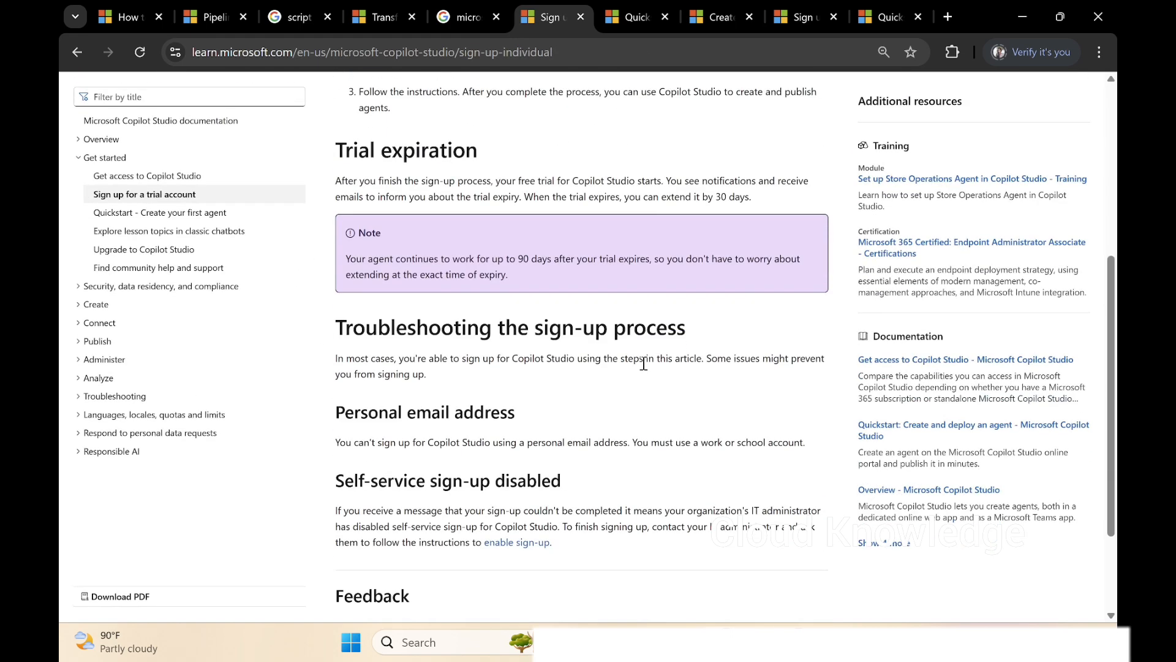
scroll(643, 363, down, 1)
scroll(643, 363, up, 2)
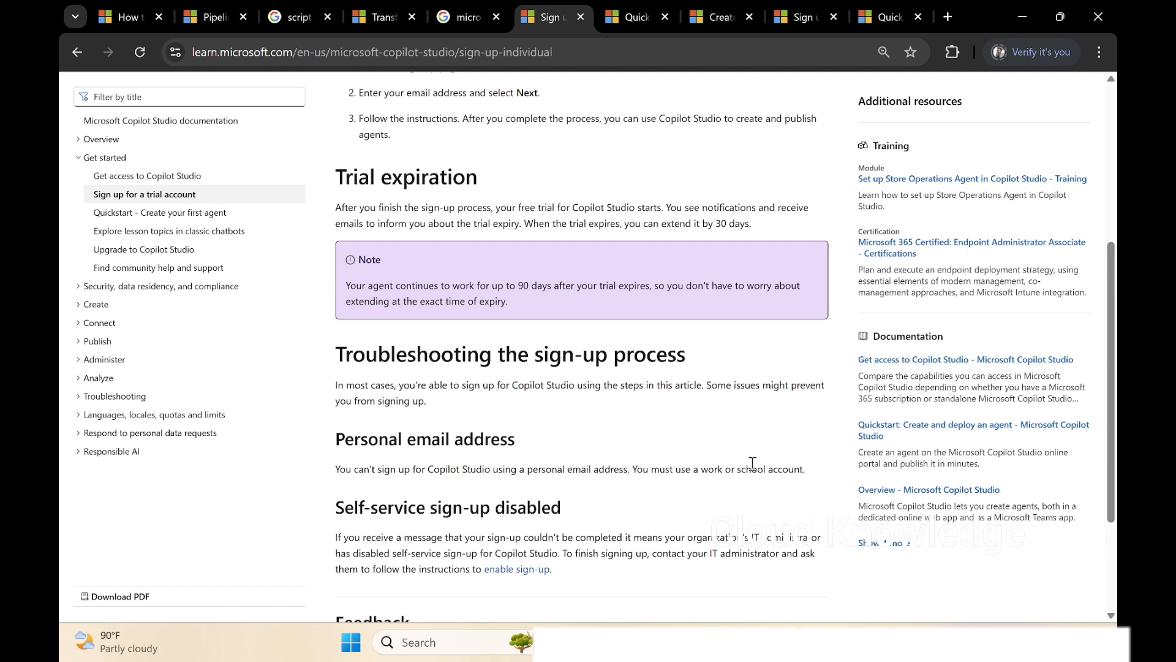
drag(701, 467, 803, 466)
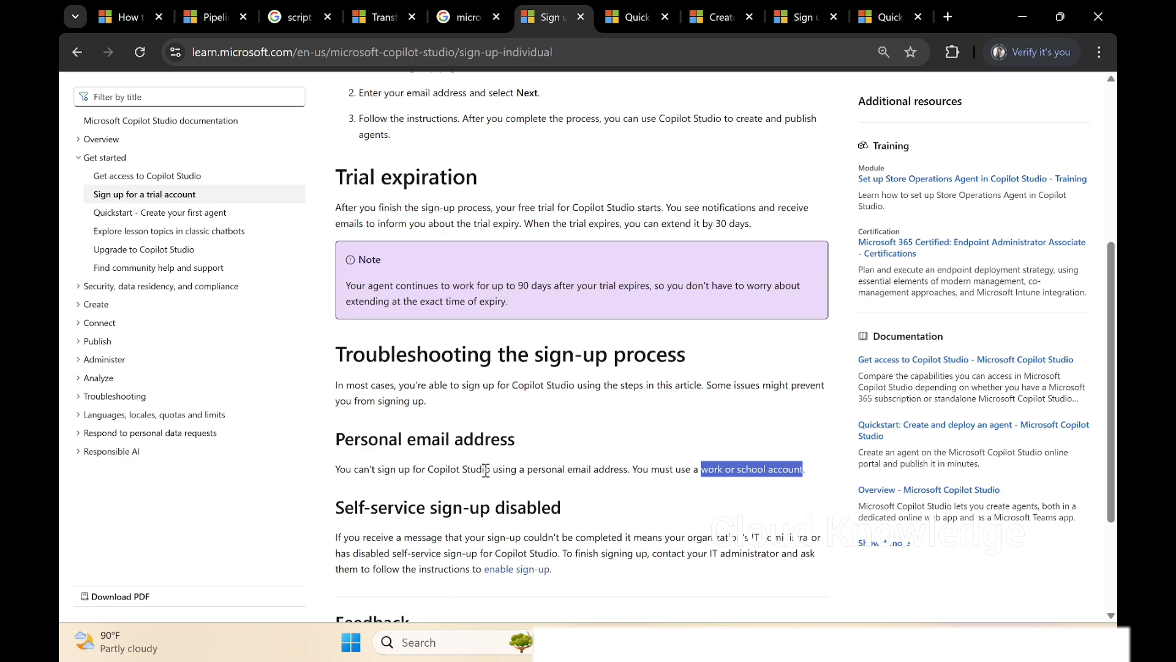
scroll(575, 369, up, 5)
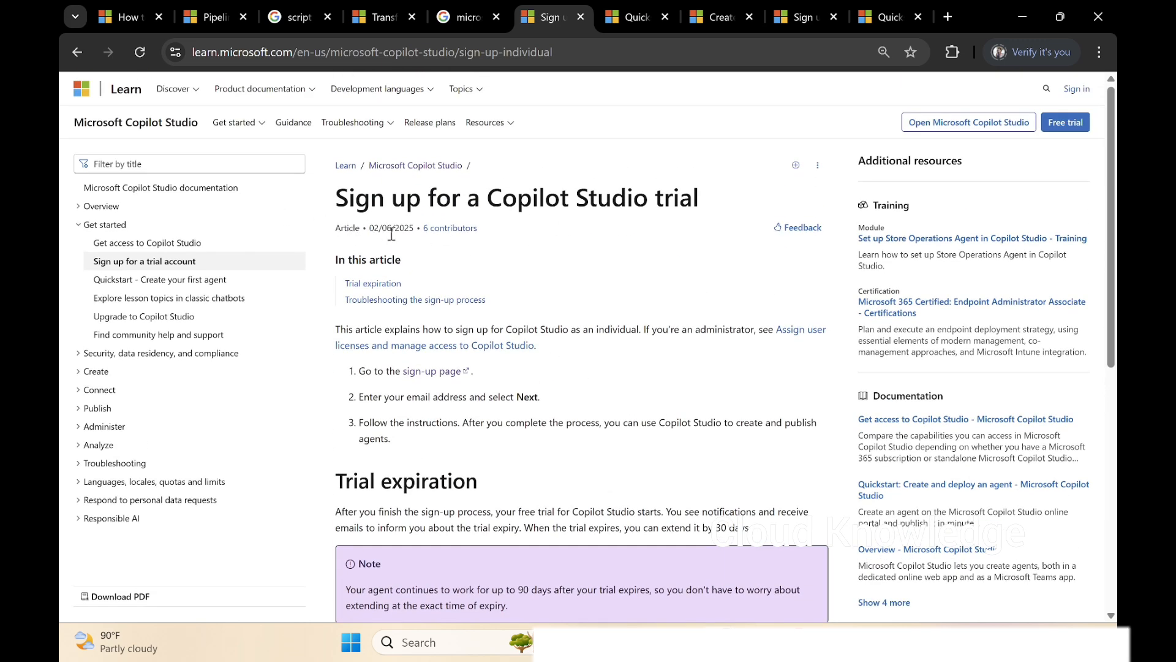
scroll(539, 311, down, 4)
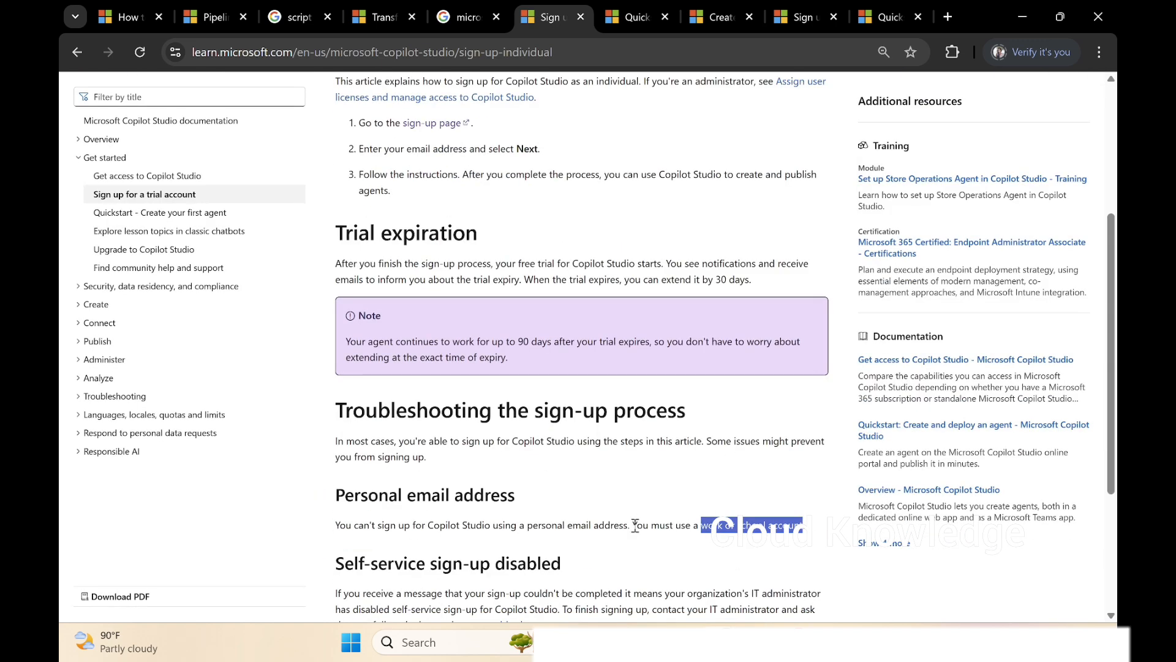
drag(633, 525, 815, 533)
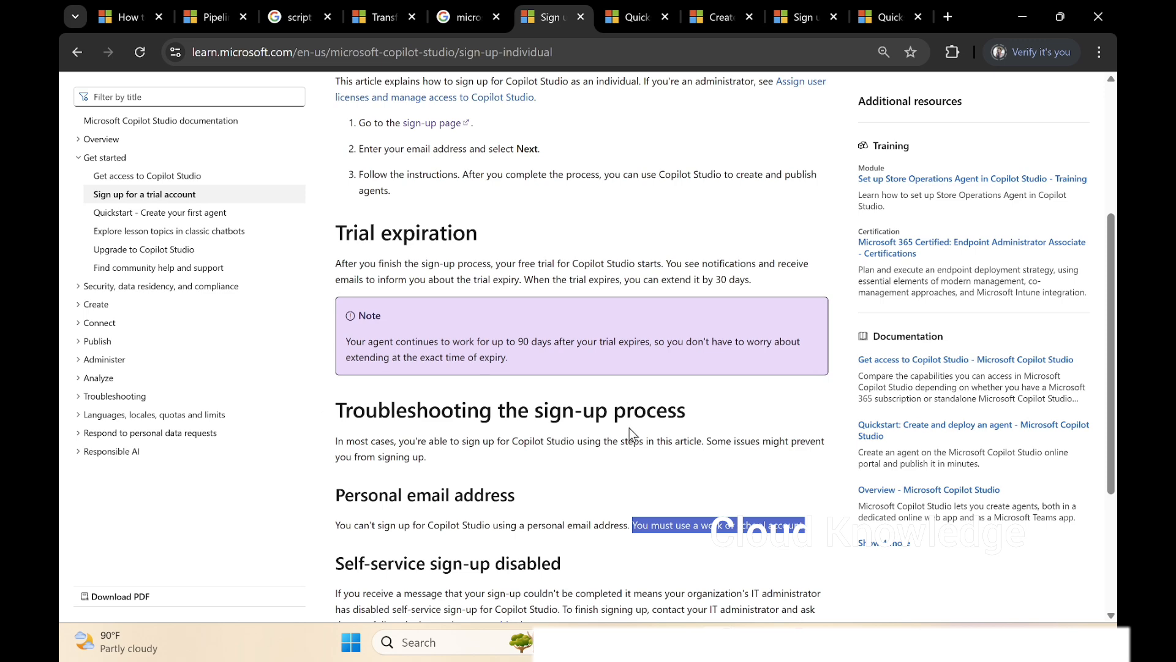
Open the Quickstart article on creating a first agent and read the initial web app steps for creating an agent.
click(150, 214)
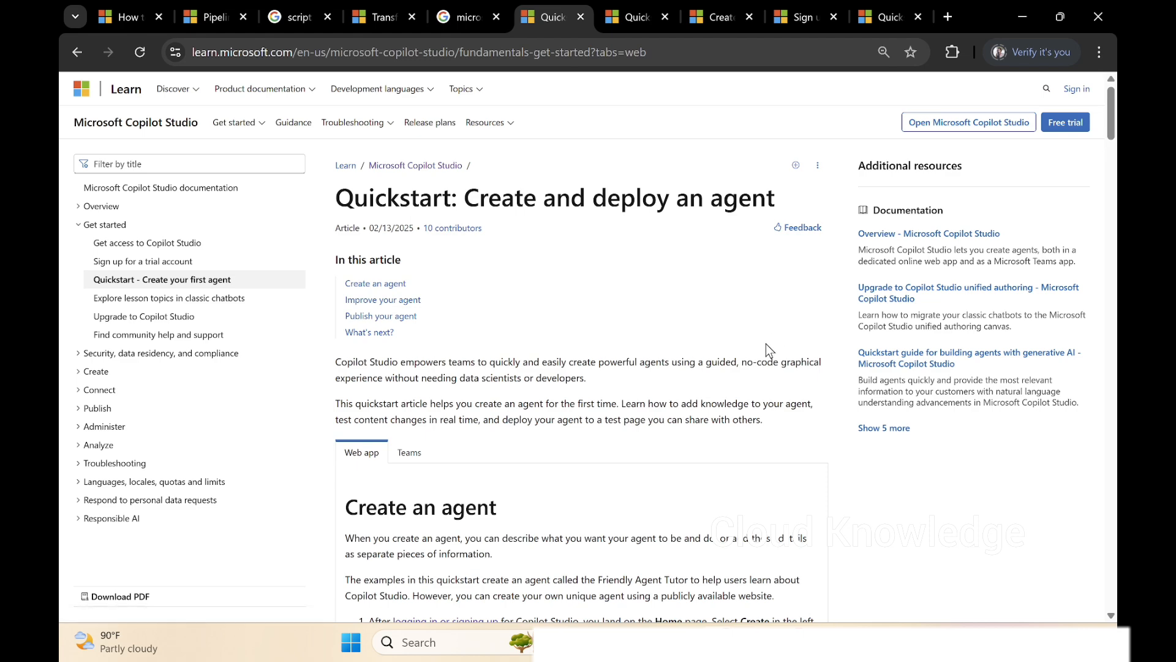
scroll(392, 348, down, 3)
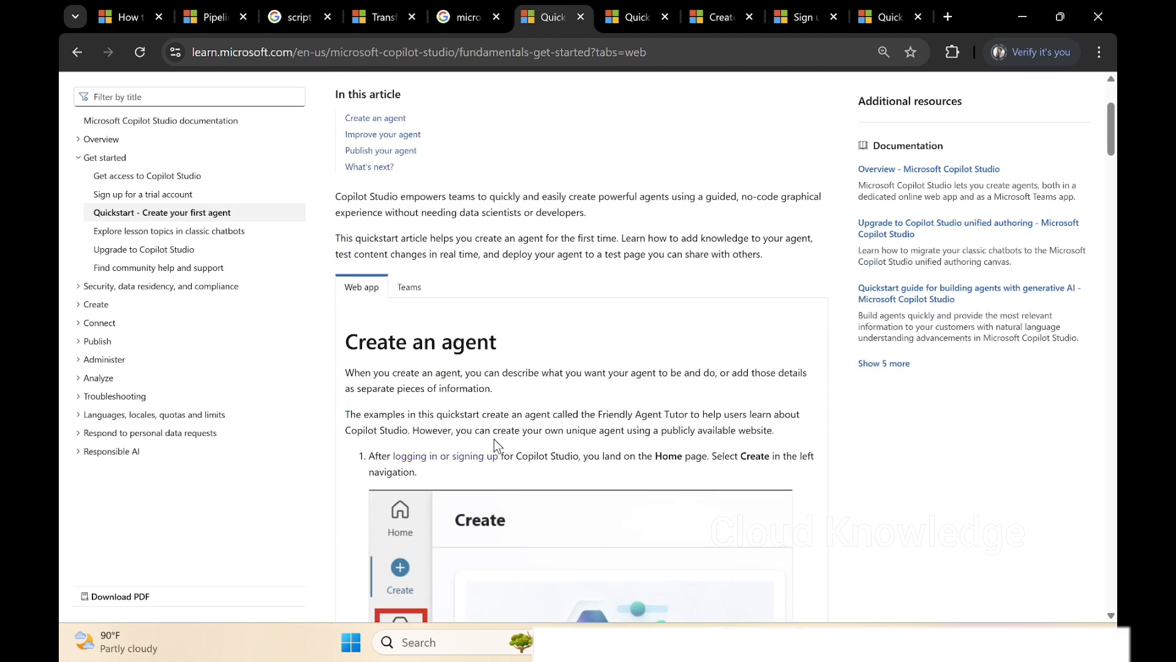
scroll(498, 434, down, 5)
scroll(630, 348, up, 6)
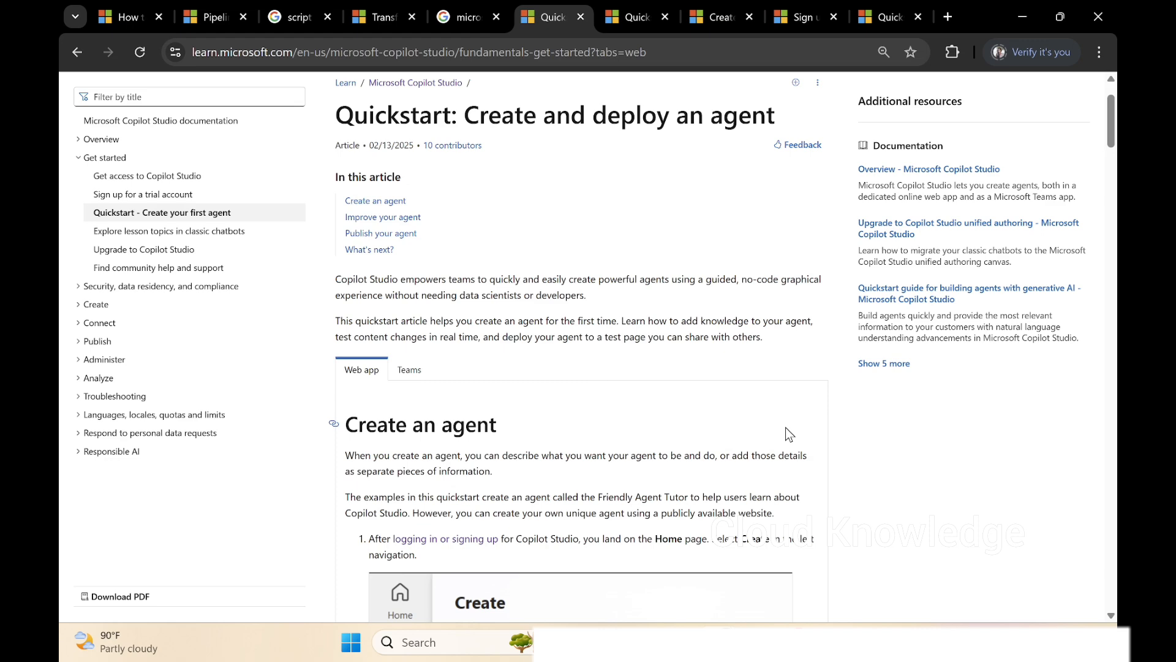
scroll(786, 429, down, 4)
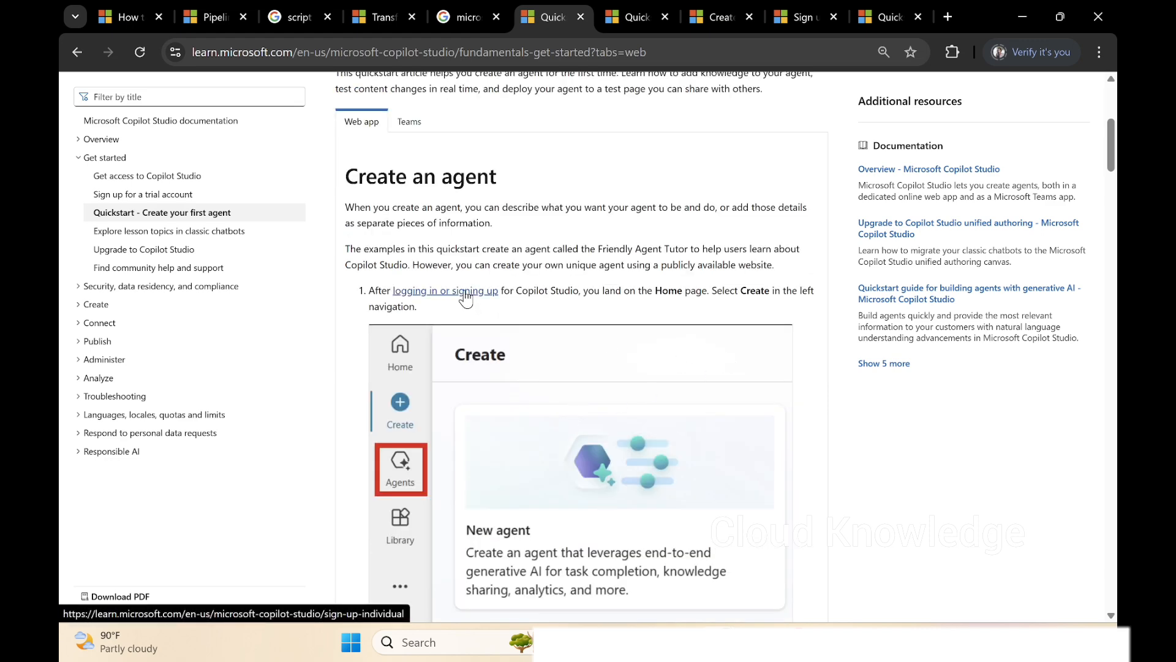
scroll(465, 297, down, 4)
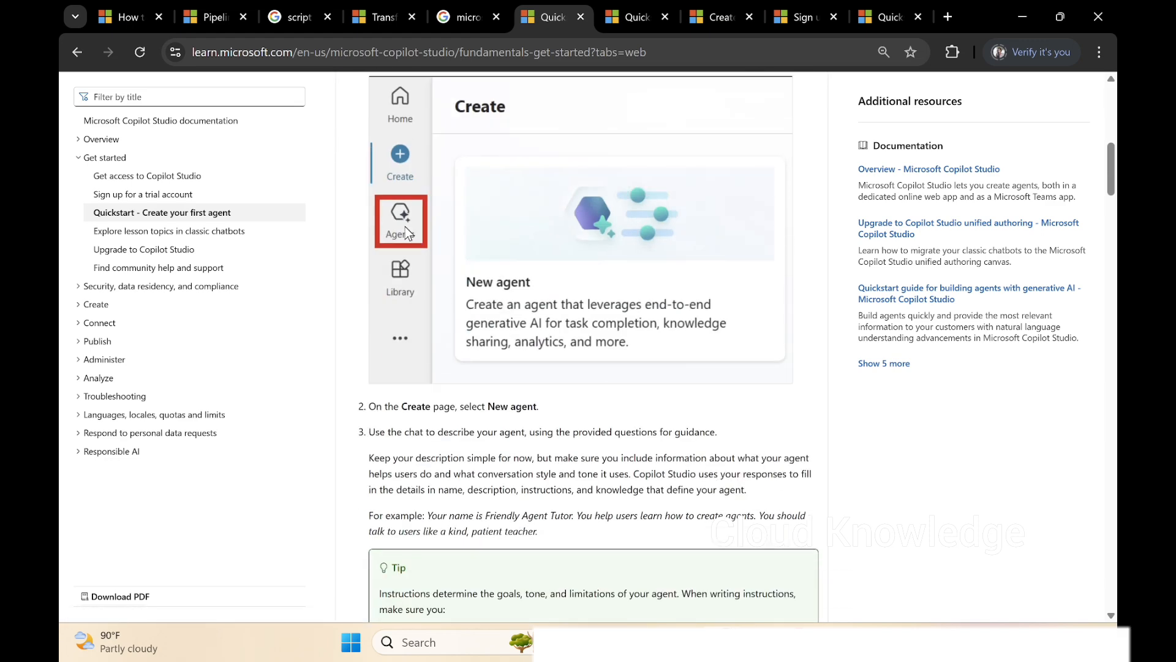
scroll(552, 306, down, 3)
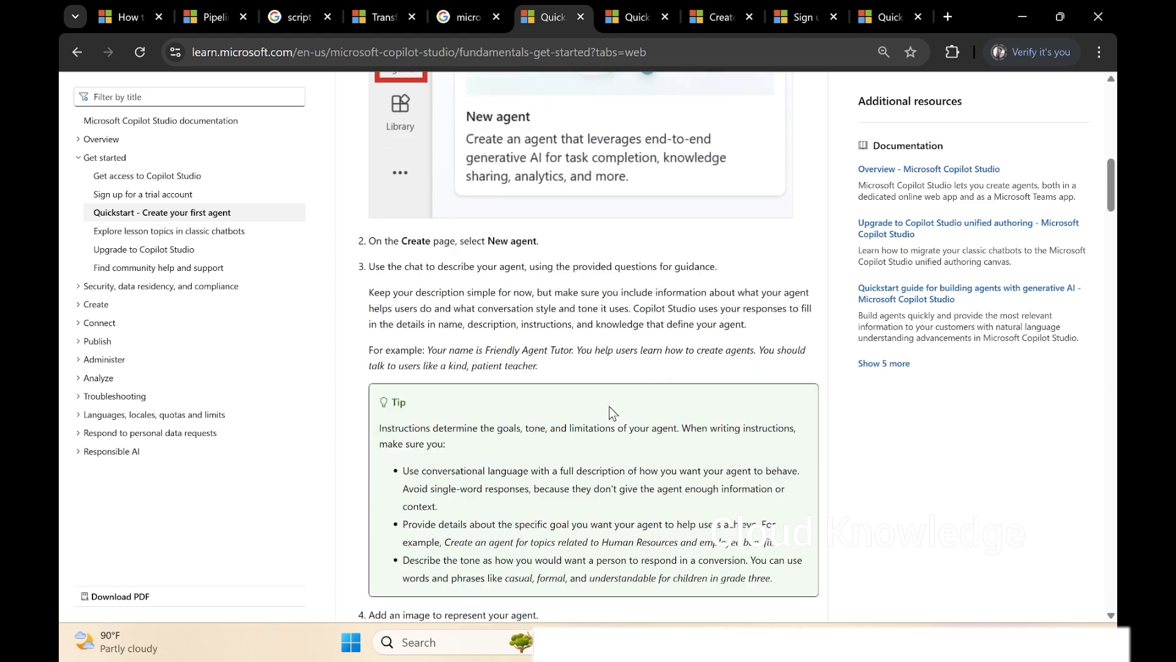
Switch to the Copilot Studio window in Edge and start a new agent from the Agents list, skipping to manual configuration.
mouse_move(609, 643)
click(609, 557)
click(587, 553)
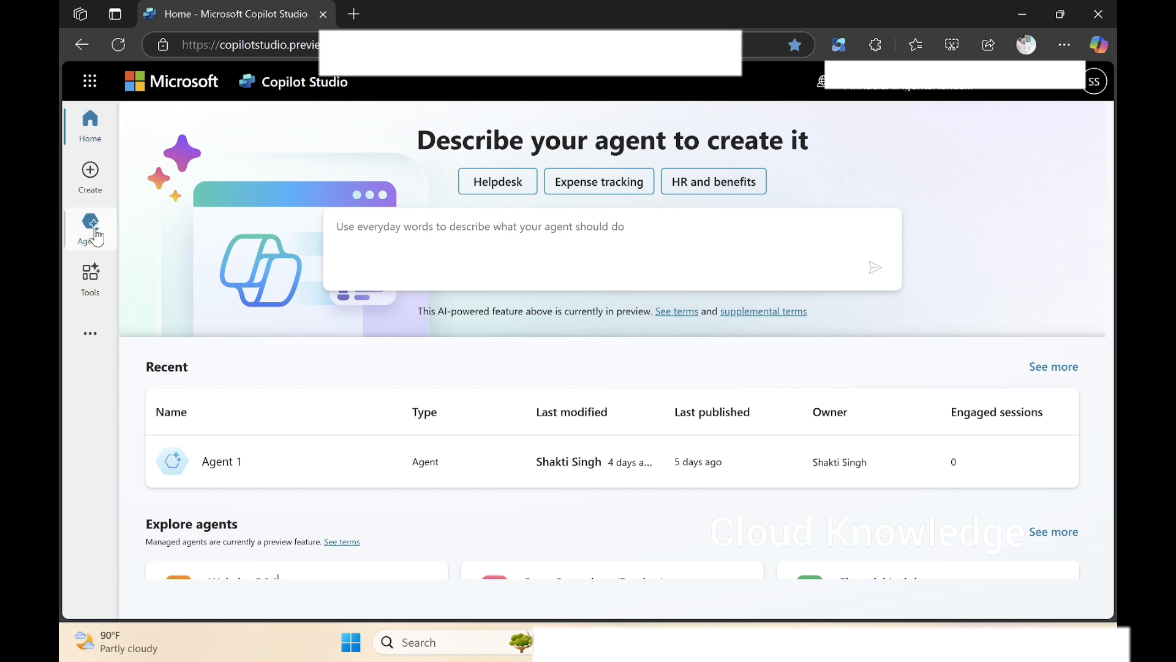
click(95, 234)
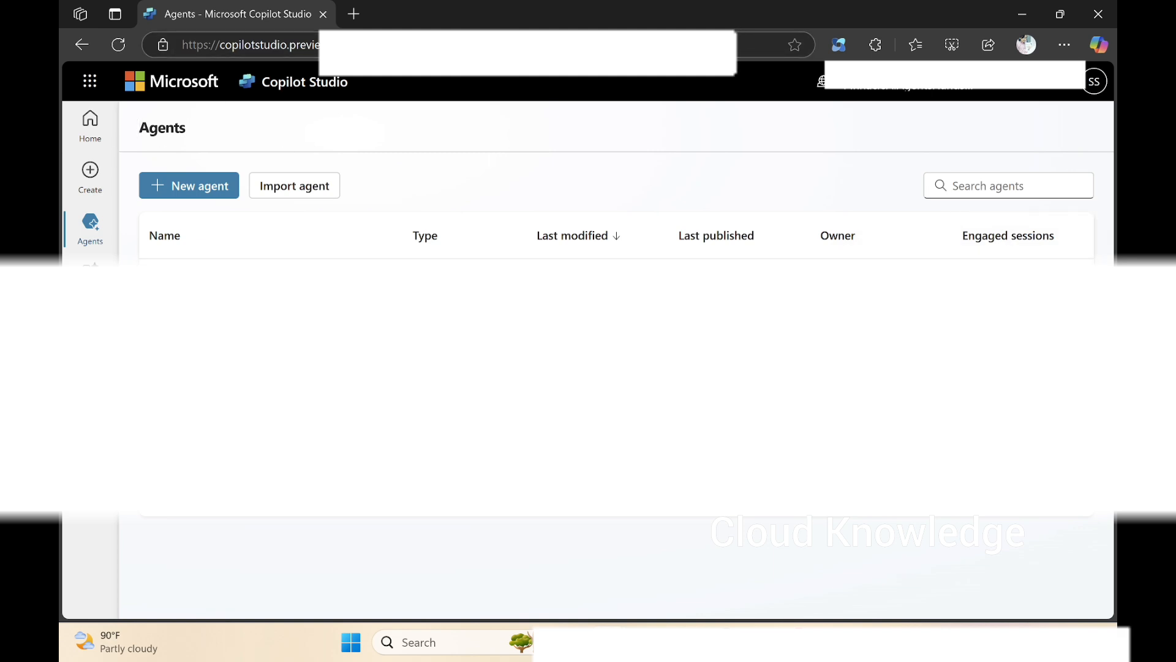
click(185, 189)
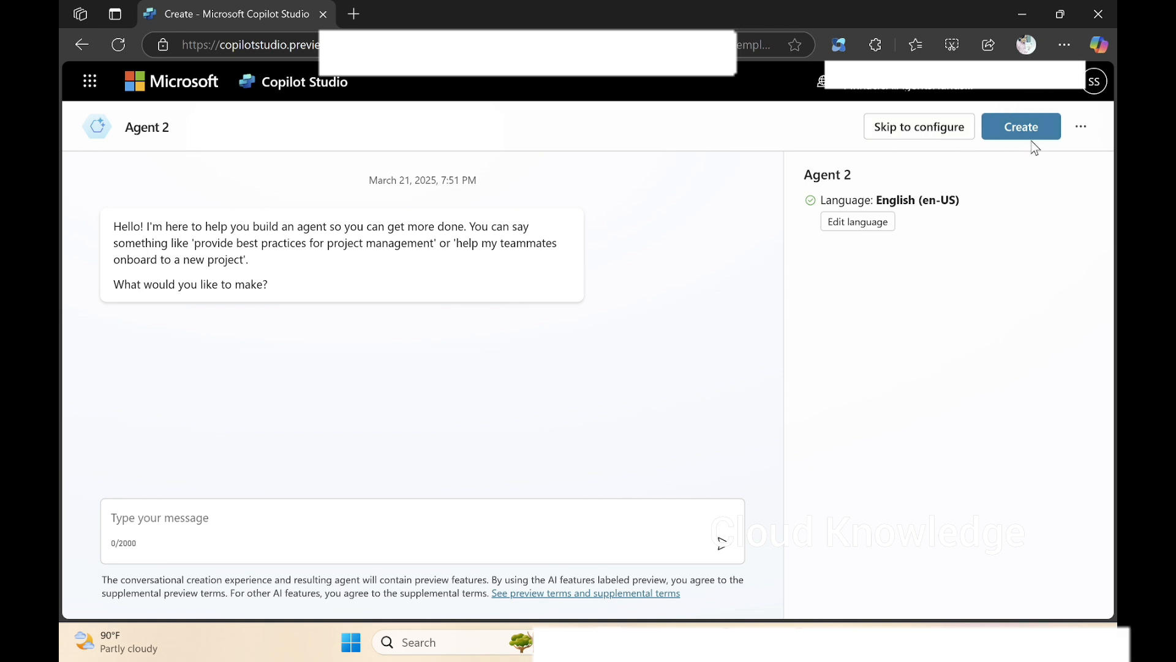
click(899, 139)
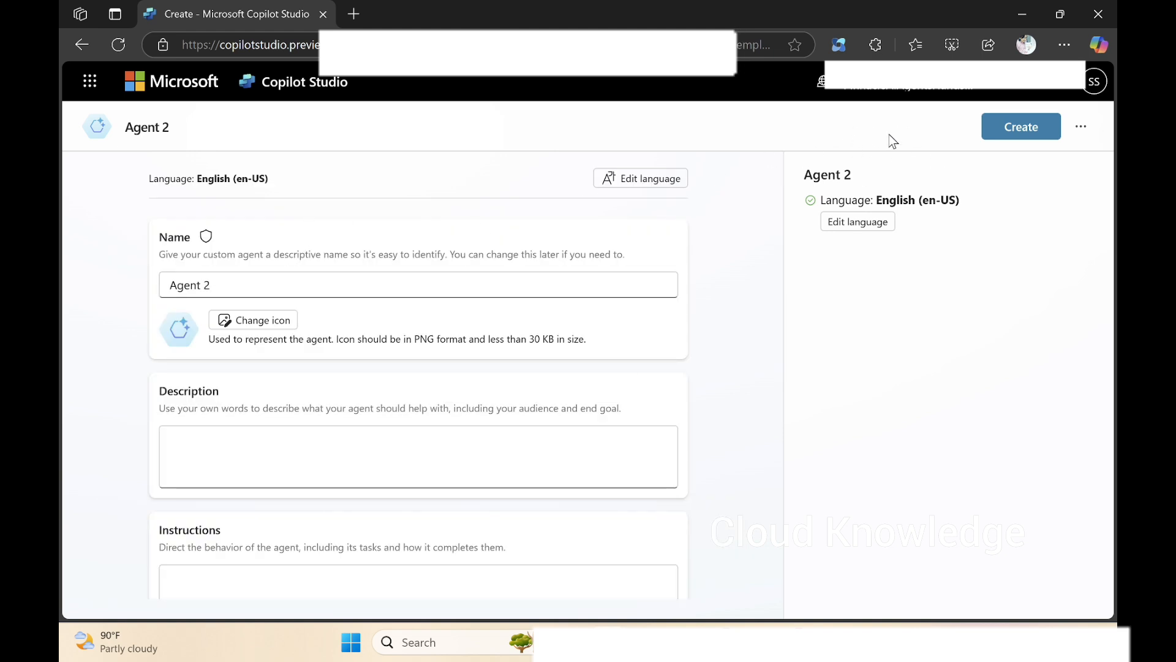
Name the new agent AgentMSLearn.
click(266, 290)
key(BackSpace)
key(BackSpace)
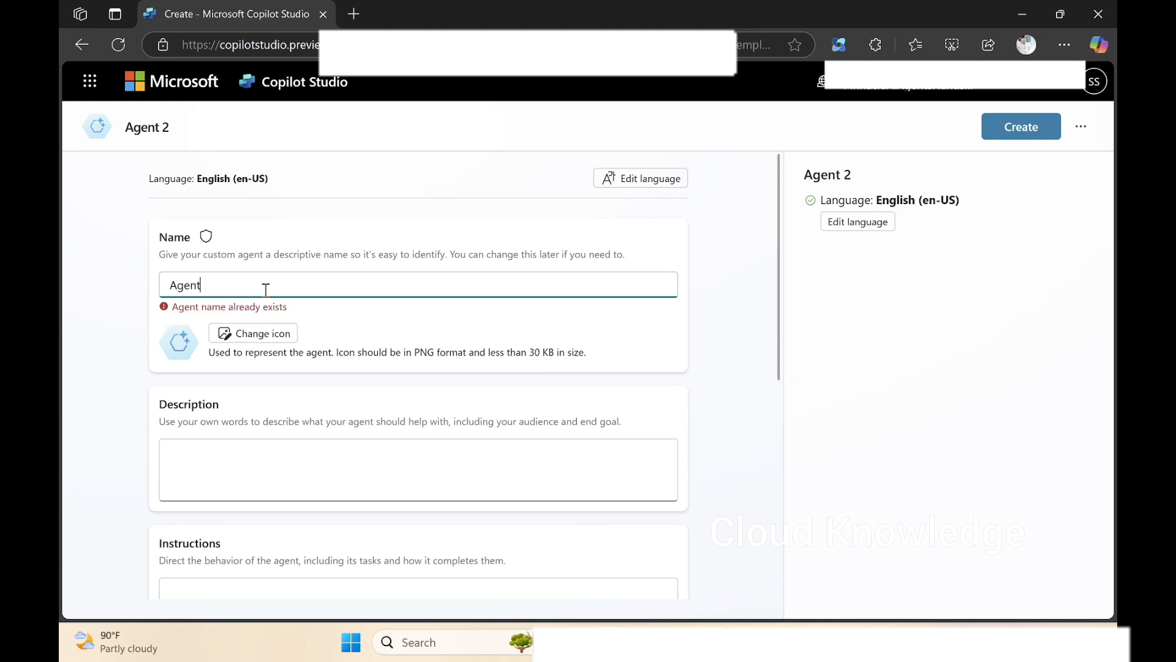
text(MS)
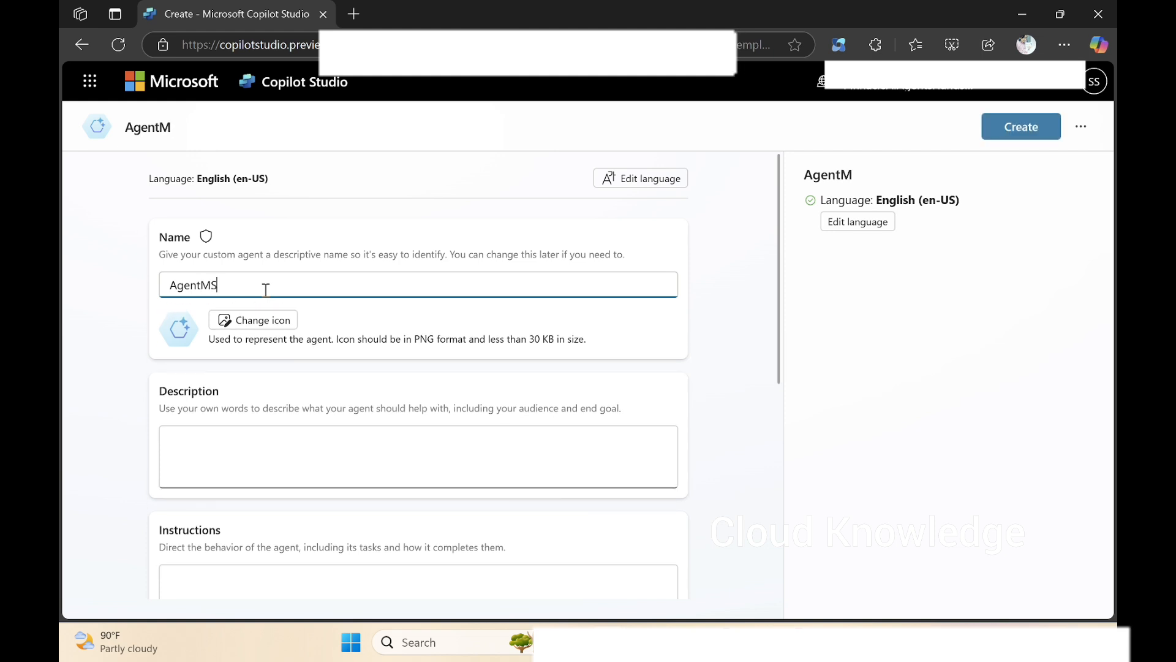
text(Learn)
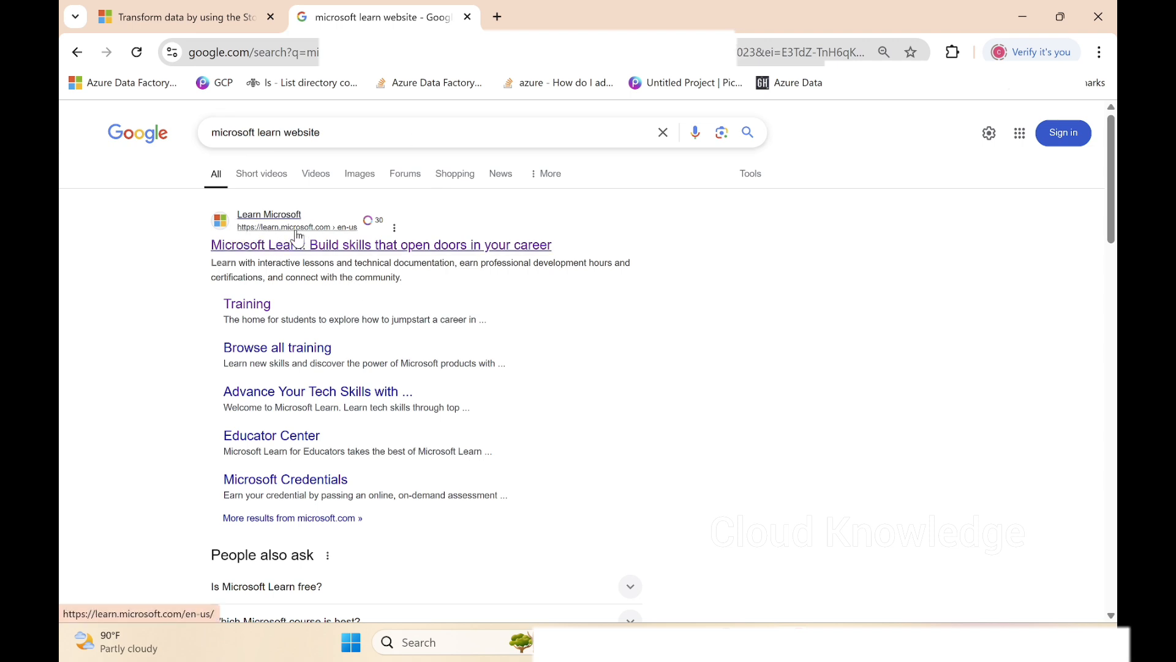
Open the Microsoft Learn home page from the search results in a new tab and go to its Azure documentation.
right_click(319, 245)
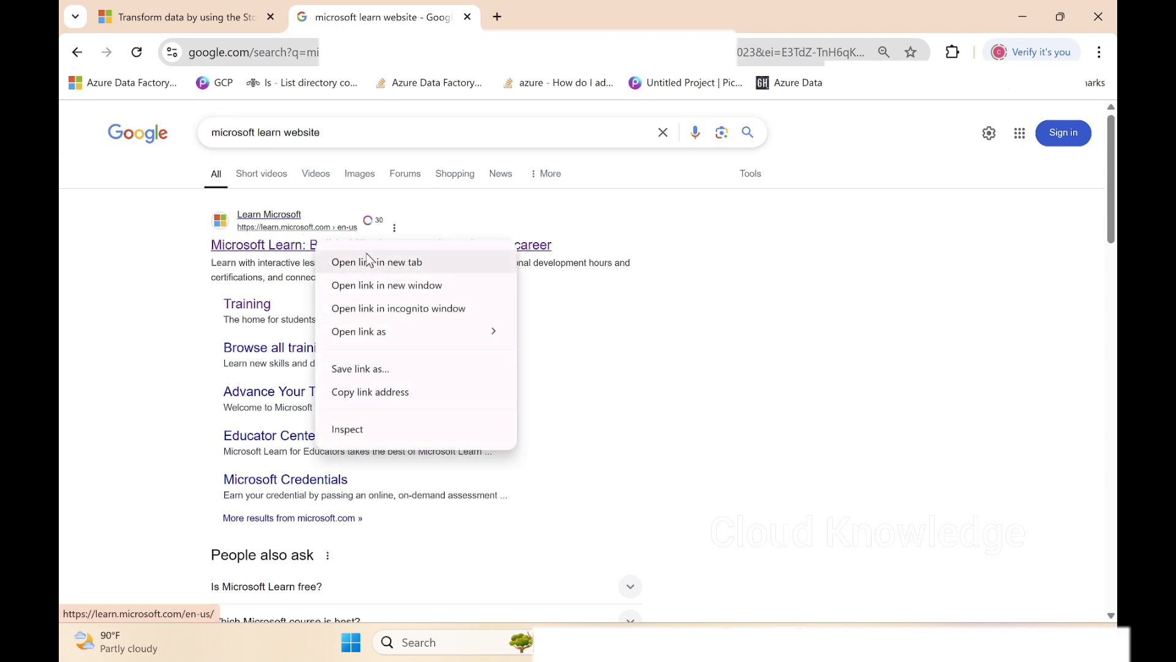
click(371, 262)
click(558, 24)
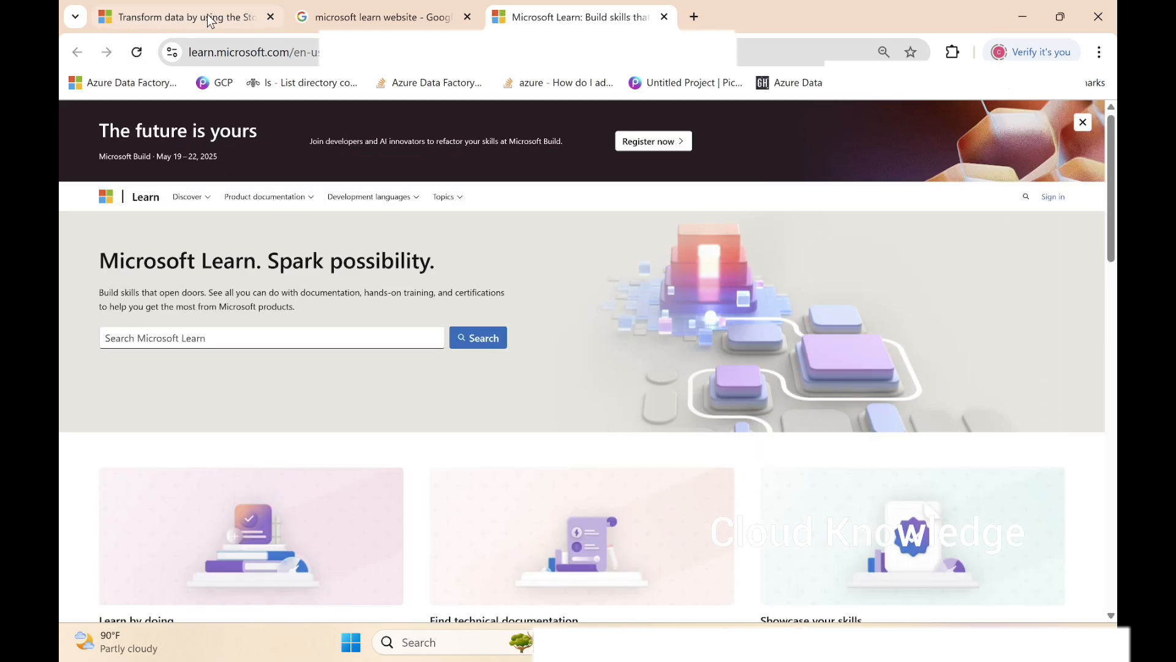
scroll(251, 443, down, 5)
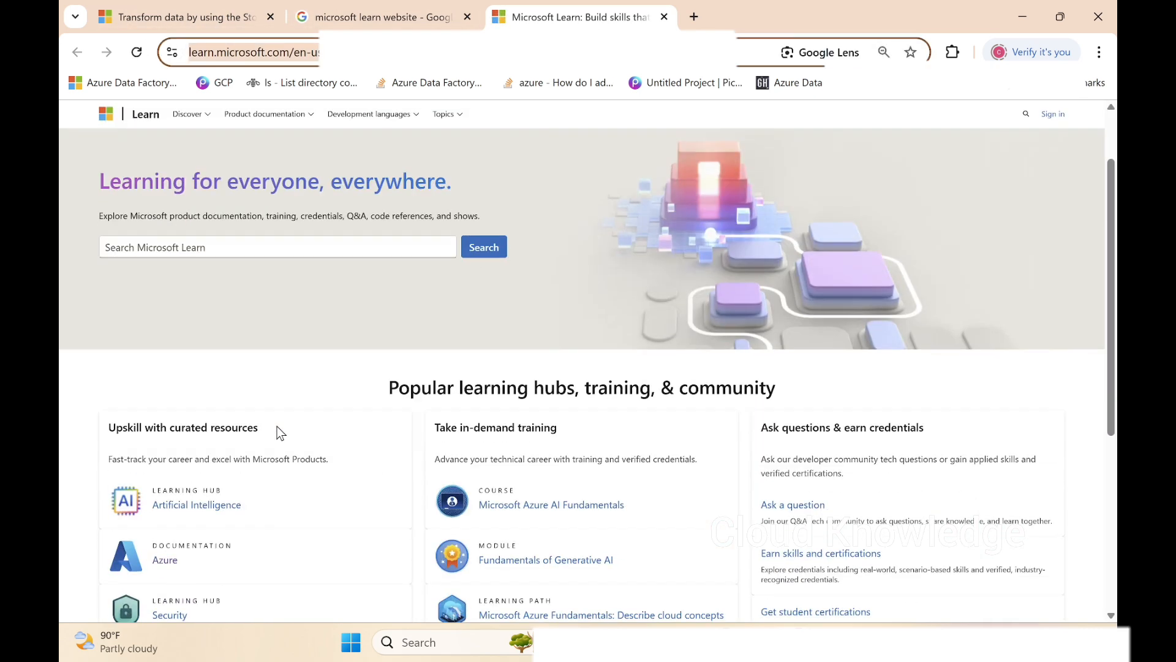
click(166, 313)
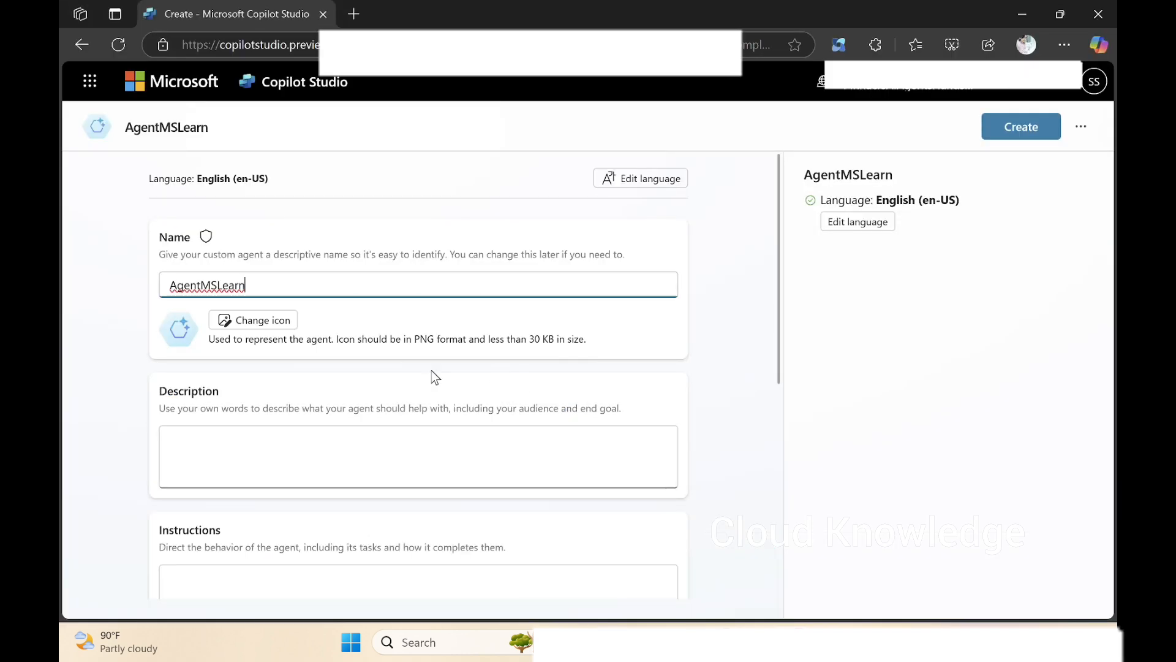
Switch to the Copilot Studio window in Edge and fill in the agent's description by copying its name, AgentMSLearn.
click(312, 447)
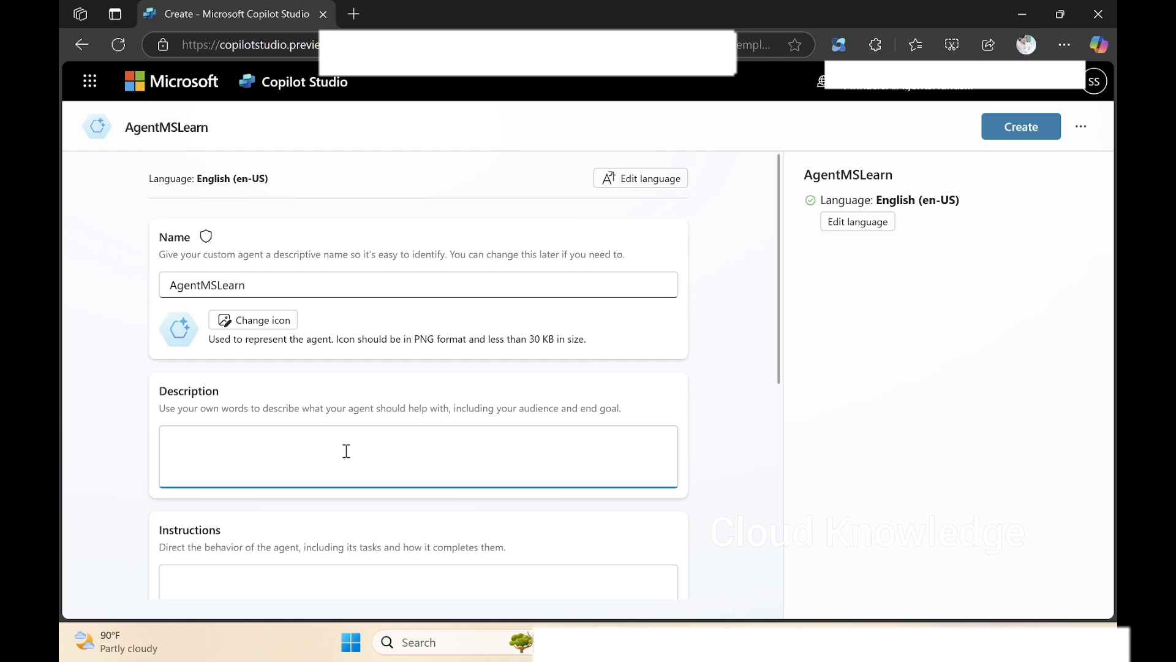
drag(269, 286, 79, 275)
key(ctrl+c)
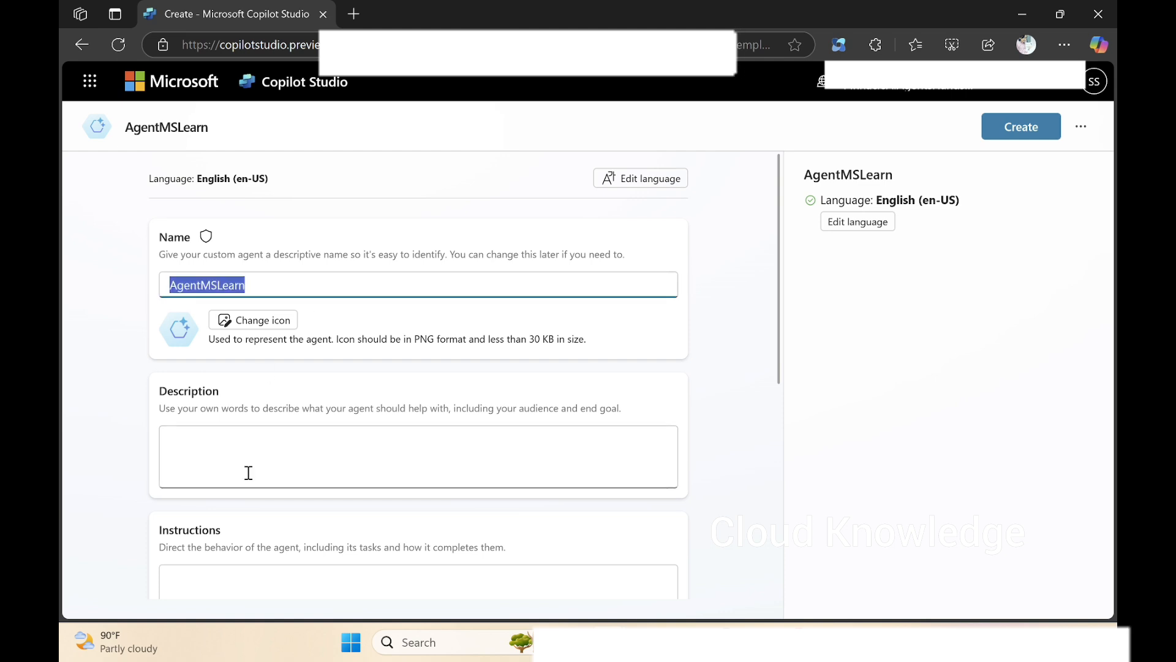
click(245, 474)
key(ctrl+v)
Enter "Get details from Microsoft Learn documentation" as the agent's instructions.
scroll(420, 410, down, 4)
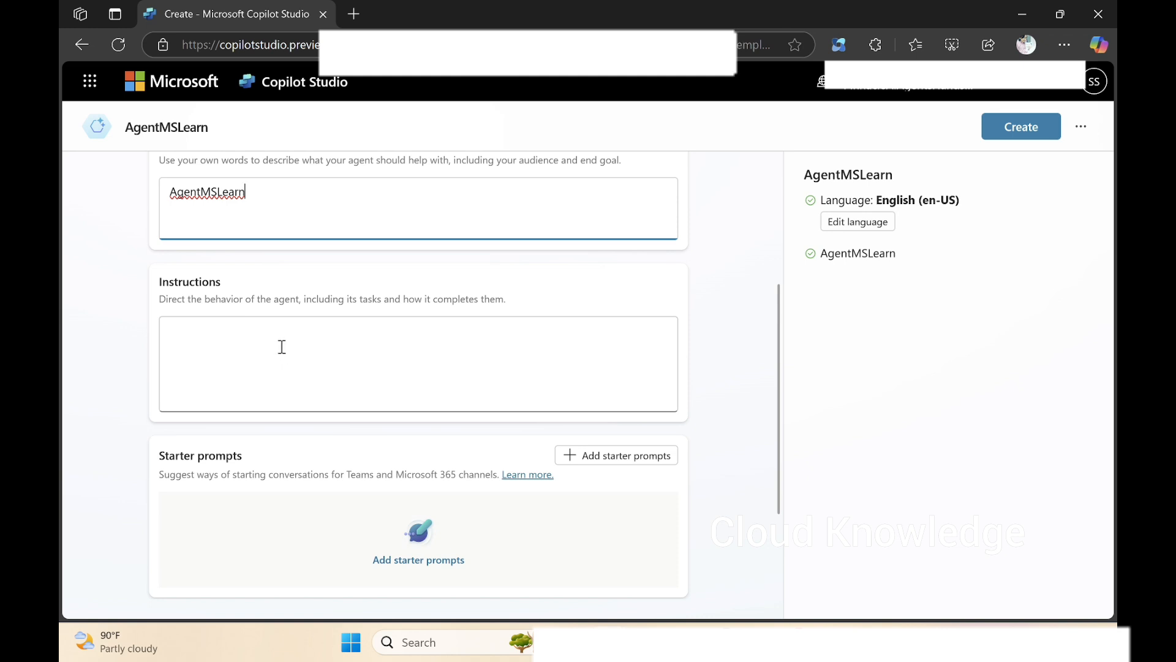
click(282, 347)
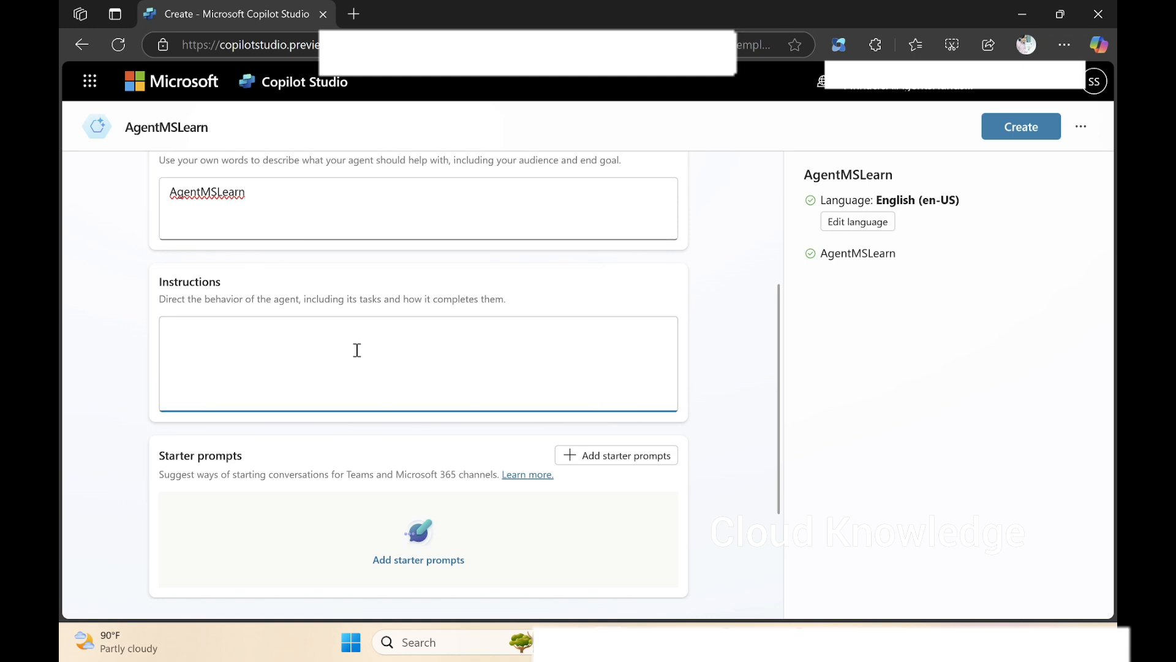
text(Get details fro)
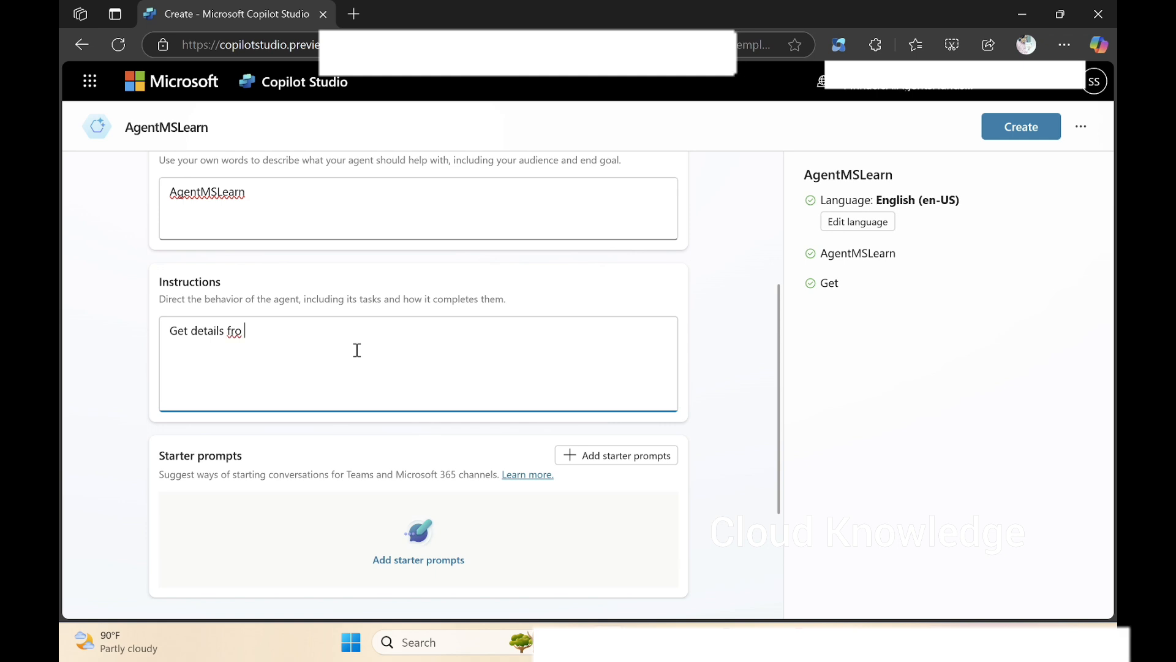
text(m Microsoft)
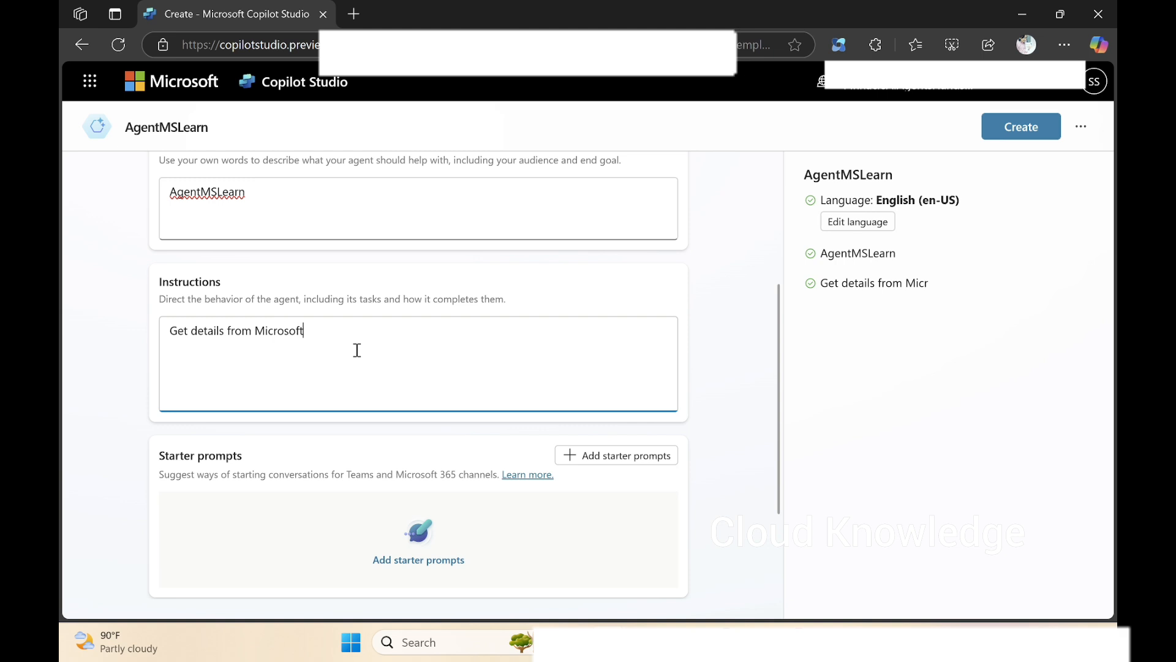
text( Learn documentat)
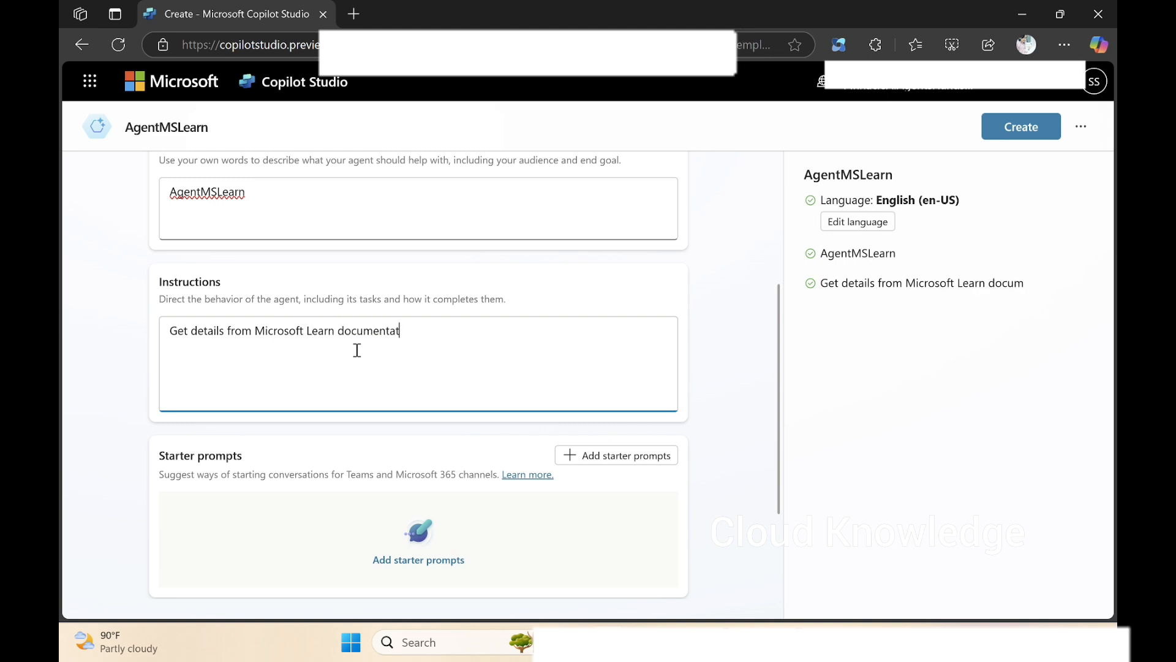
text(ion)
Start adding a knowledge source to the agent, choosing public websites as its type.
scroll(550, 427, down, 3)
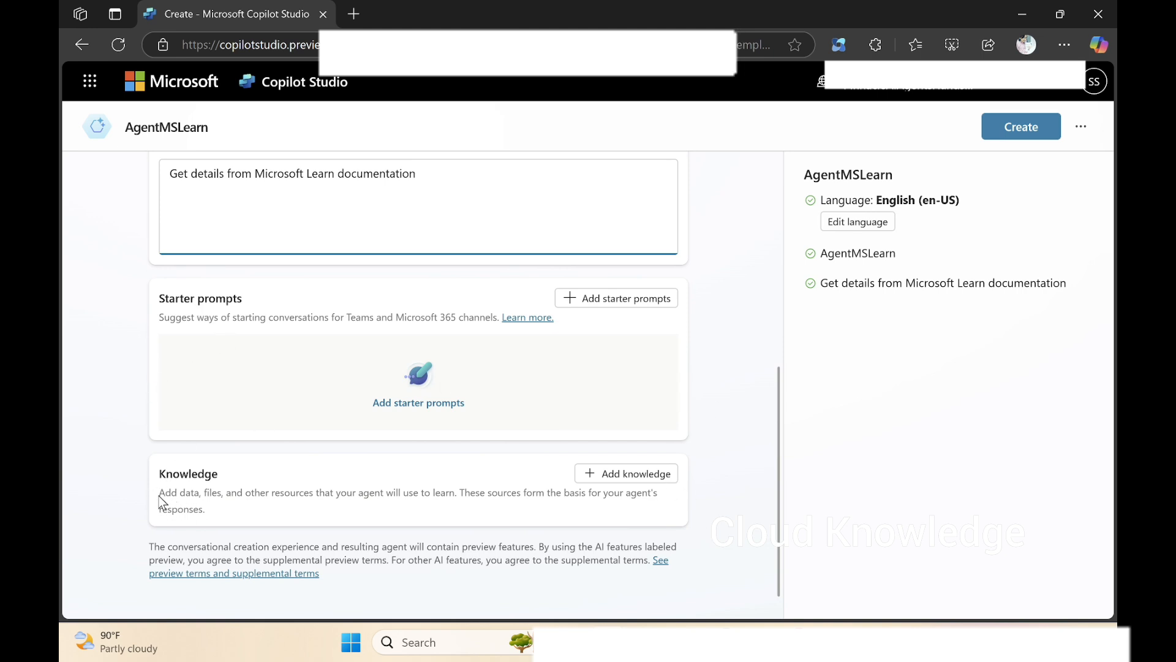
drag(159, 493, 199, 495)
click(277, 498)
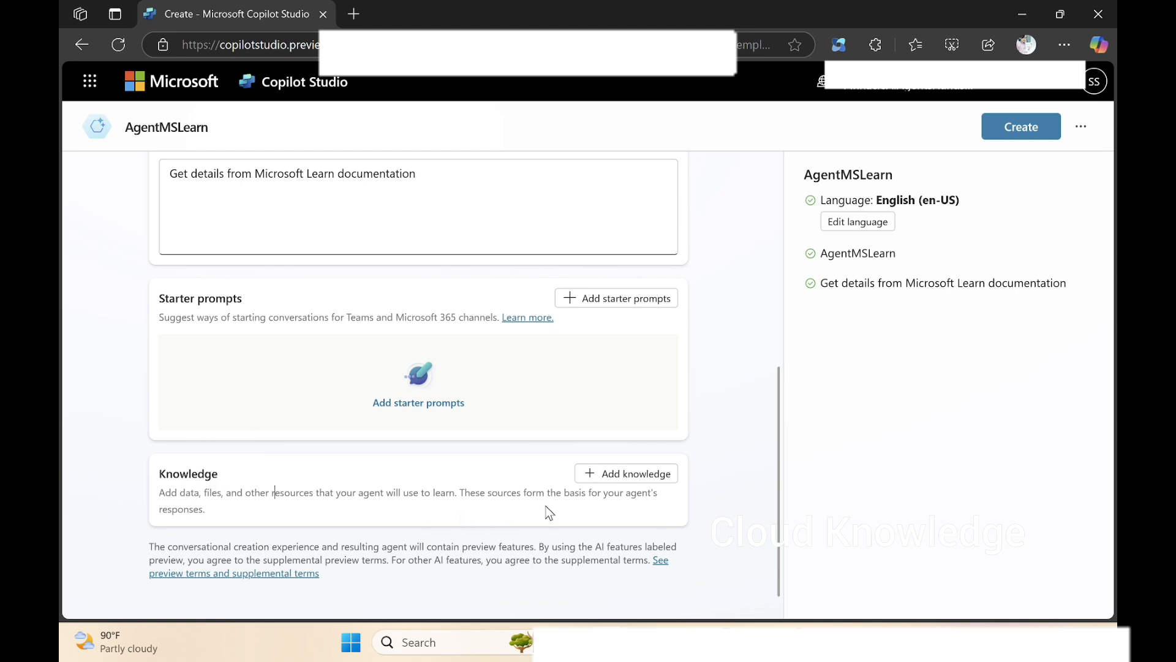
click(630, 479)
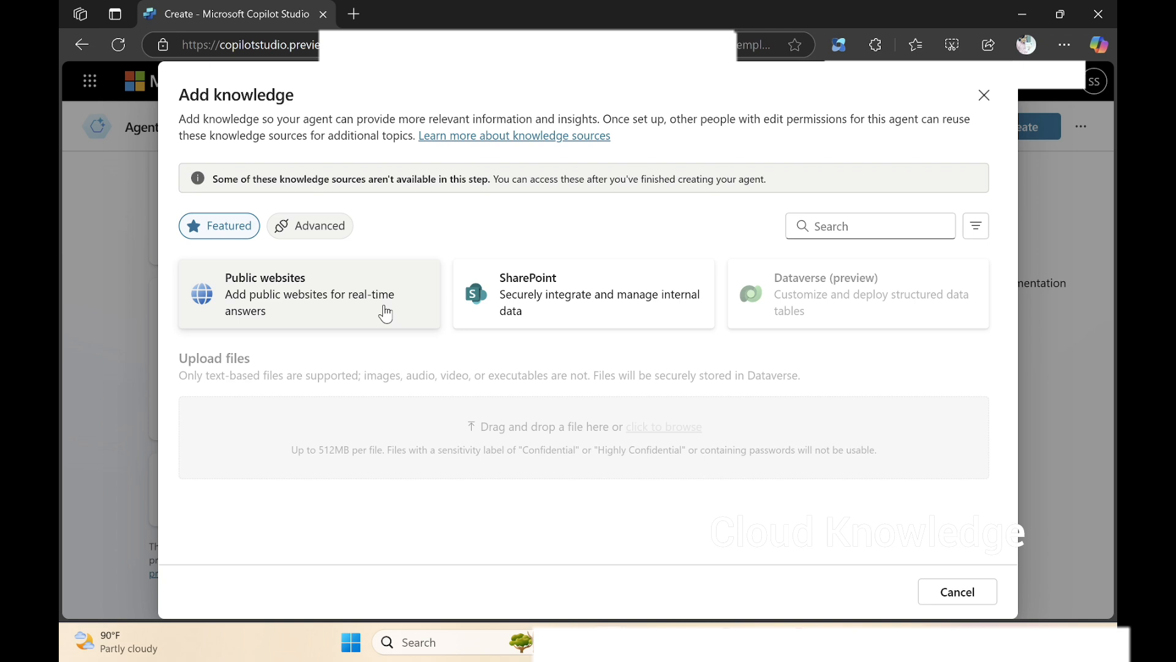
click(266, 297)
click(267, 171)
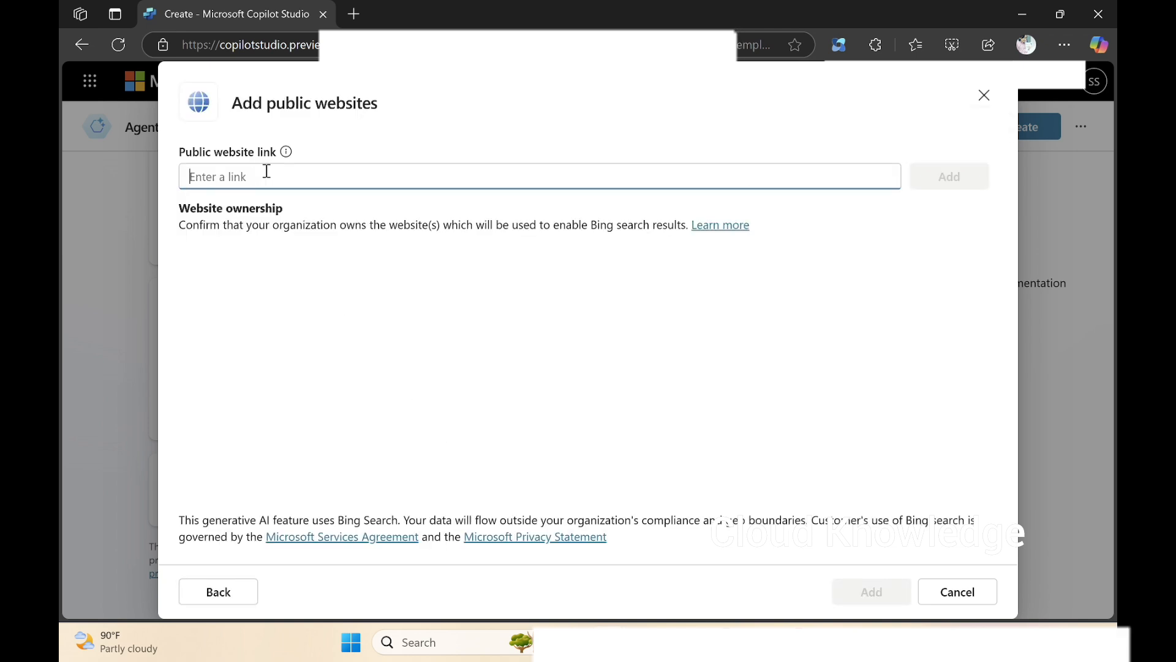
text(https)
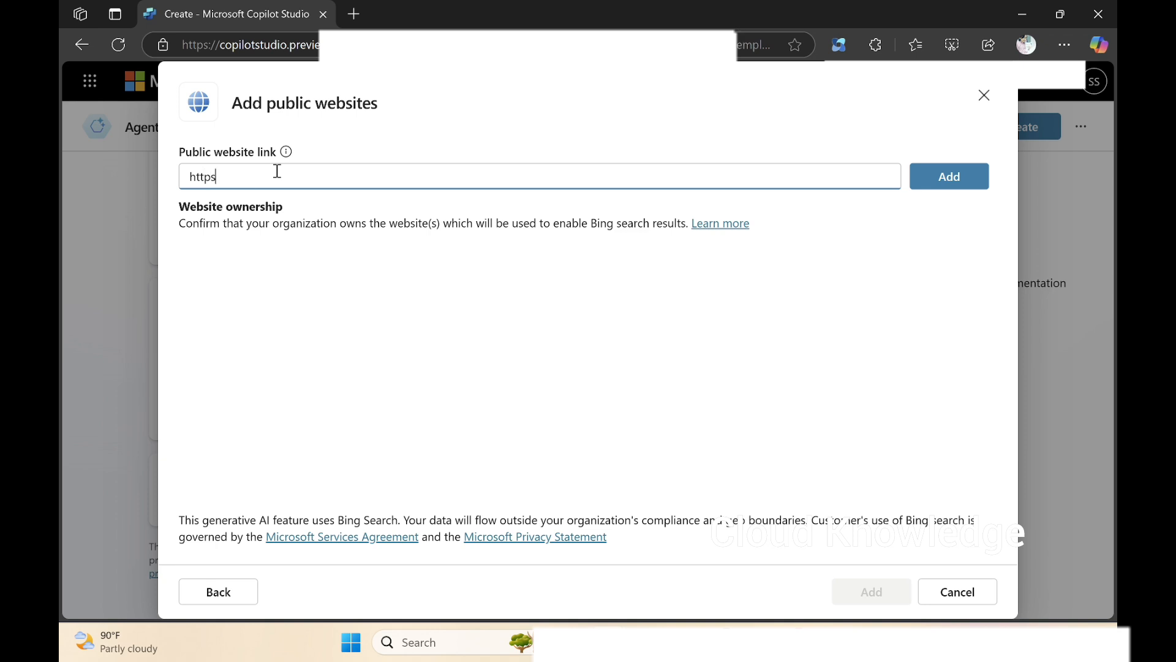
text(://)
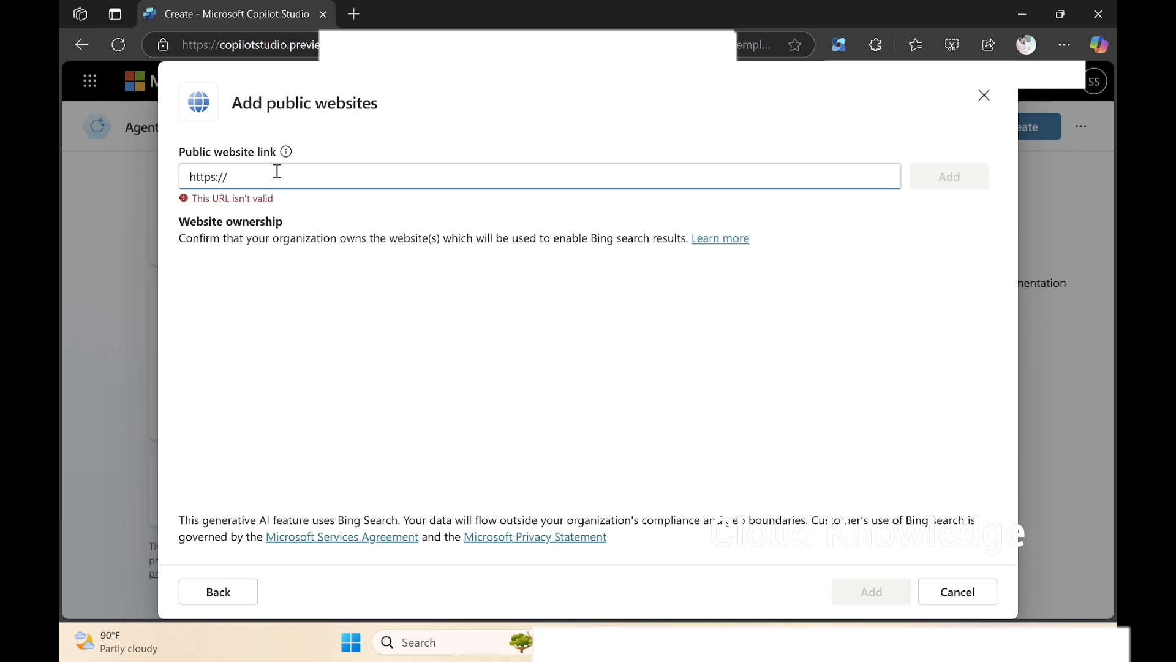
text(microsoft)
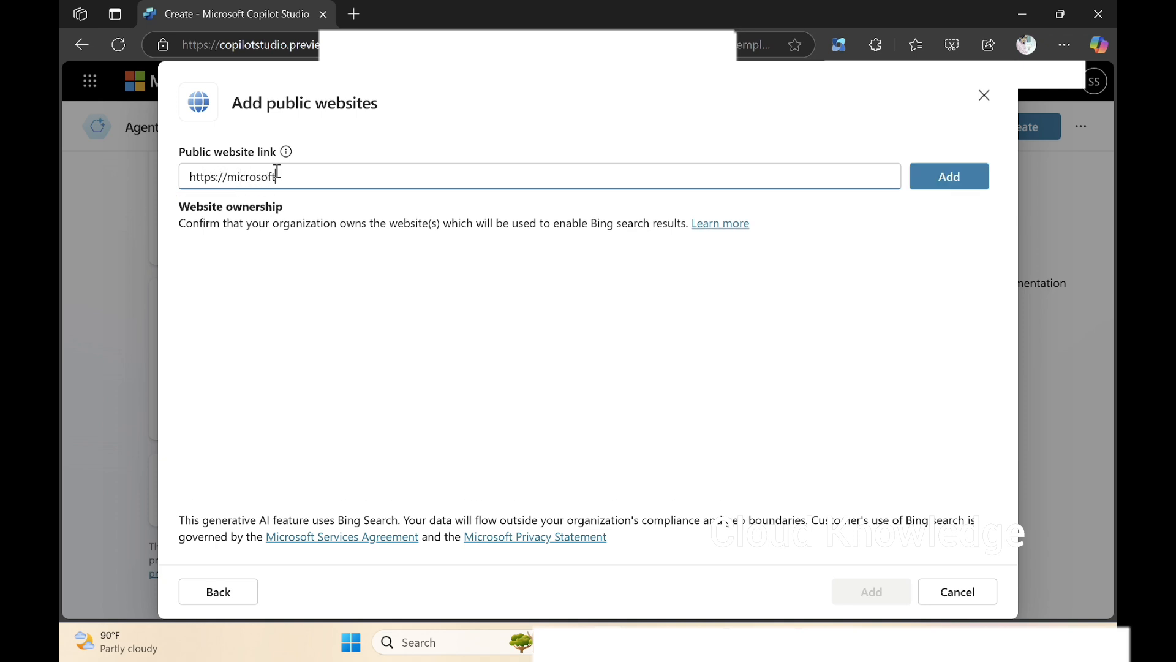
key(alt+Tab)
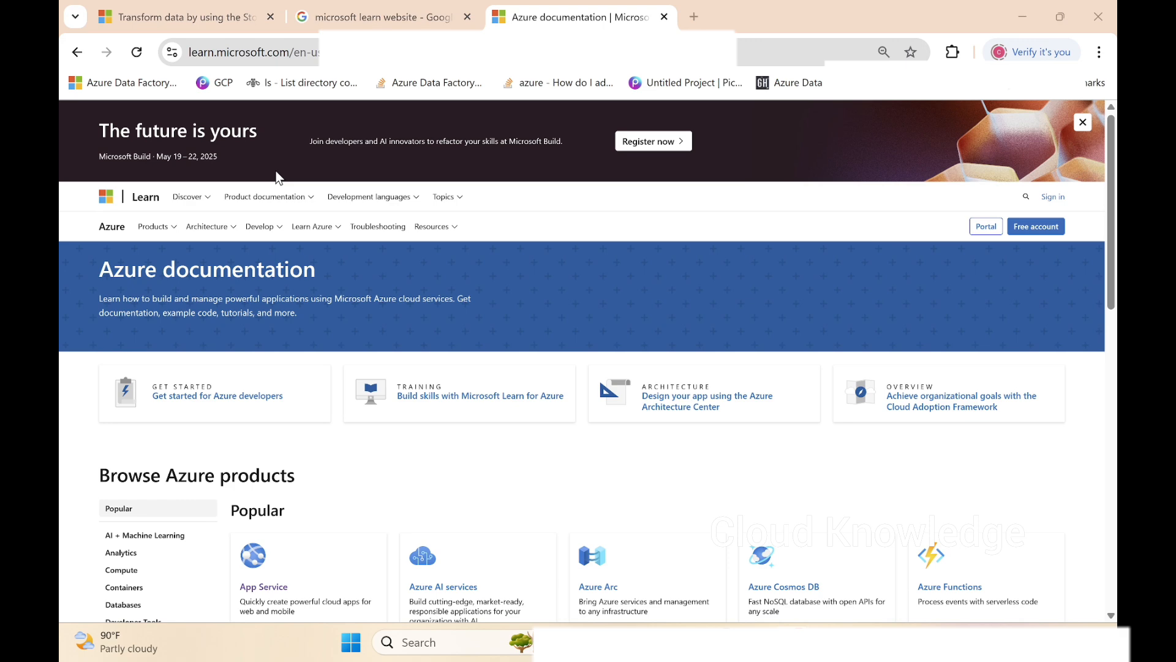
key(alt+Tab)
key(BackSpace)
key(BackSpace)
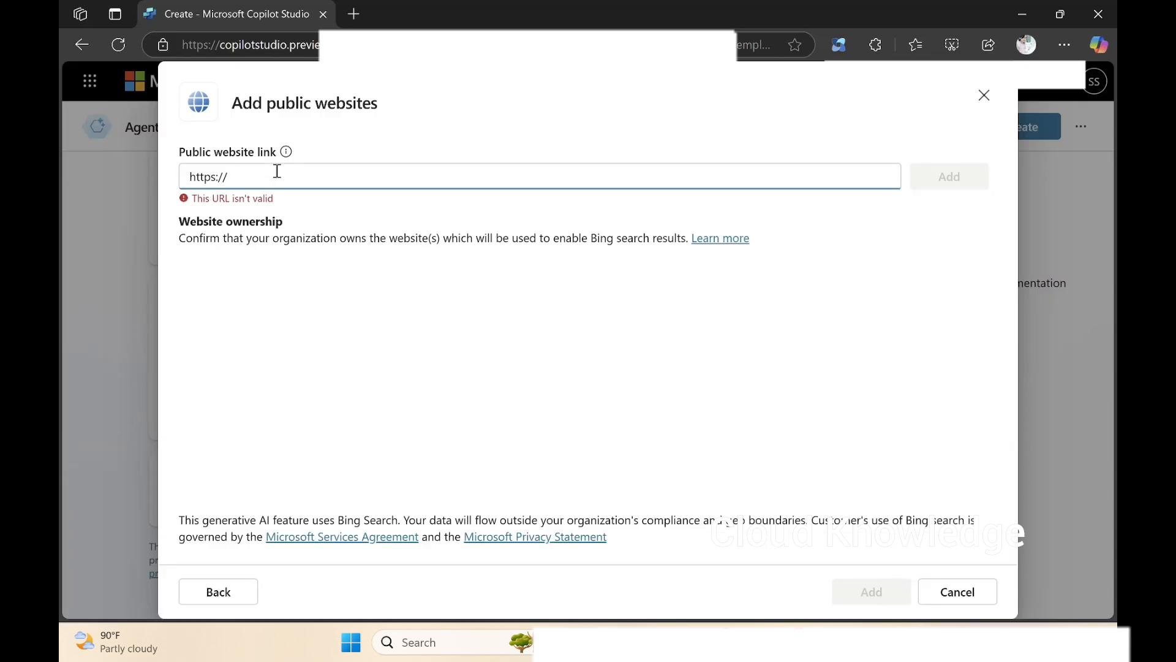
text(le)
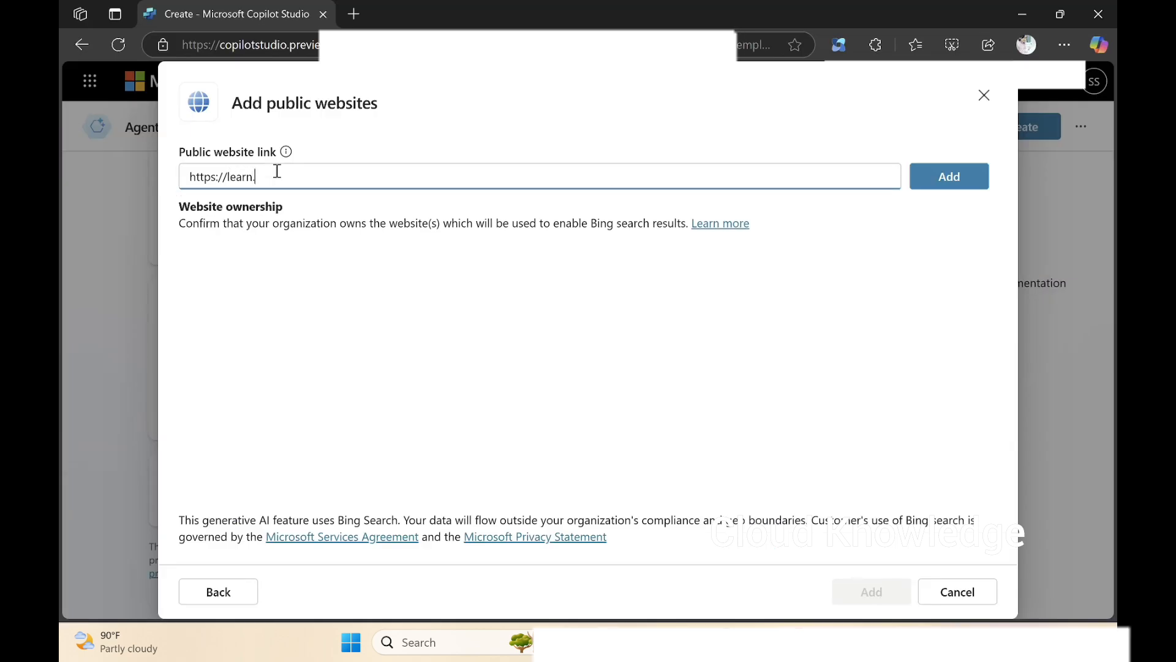
text(arn.microsoft)
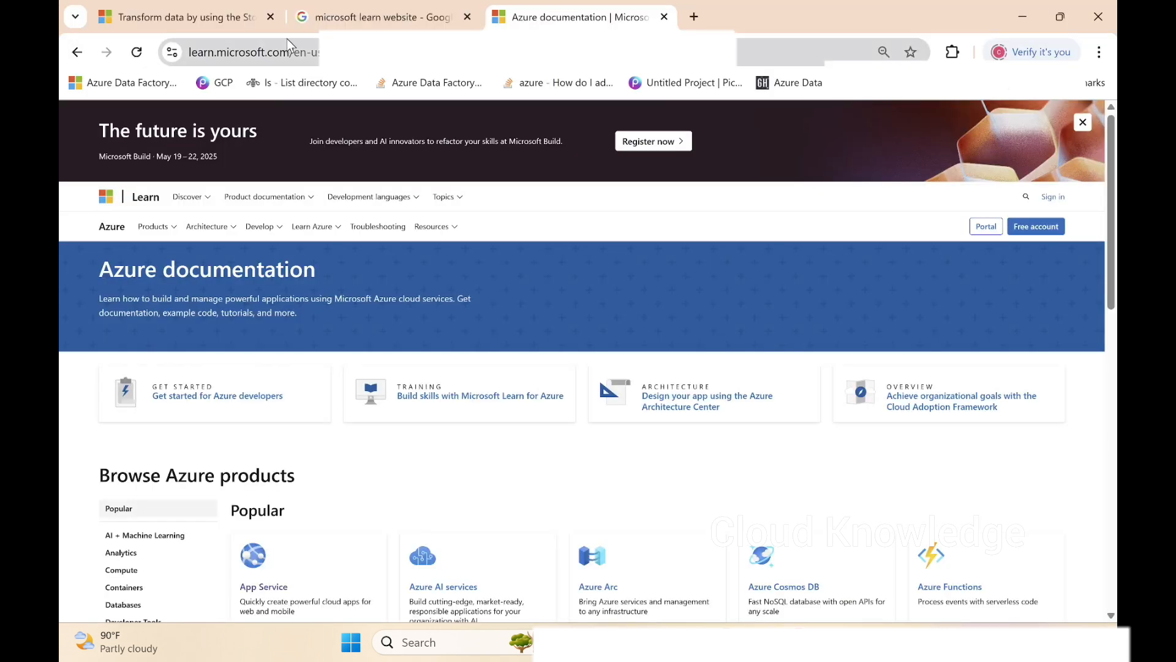
click(429, 52)
click(429, 52)
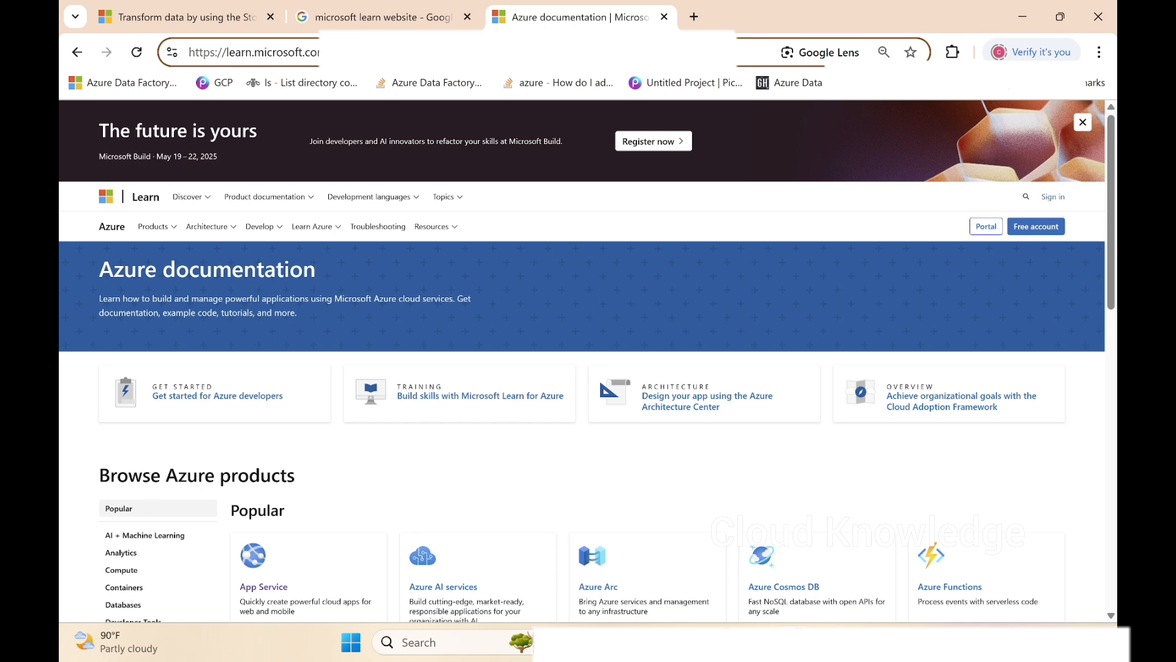
drag(465, 52, 114, 55)
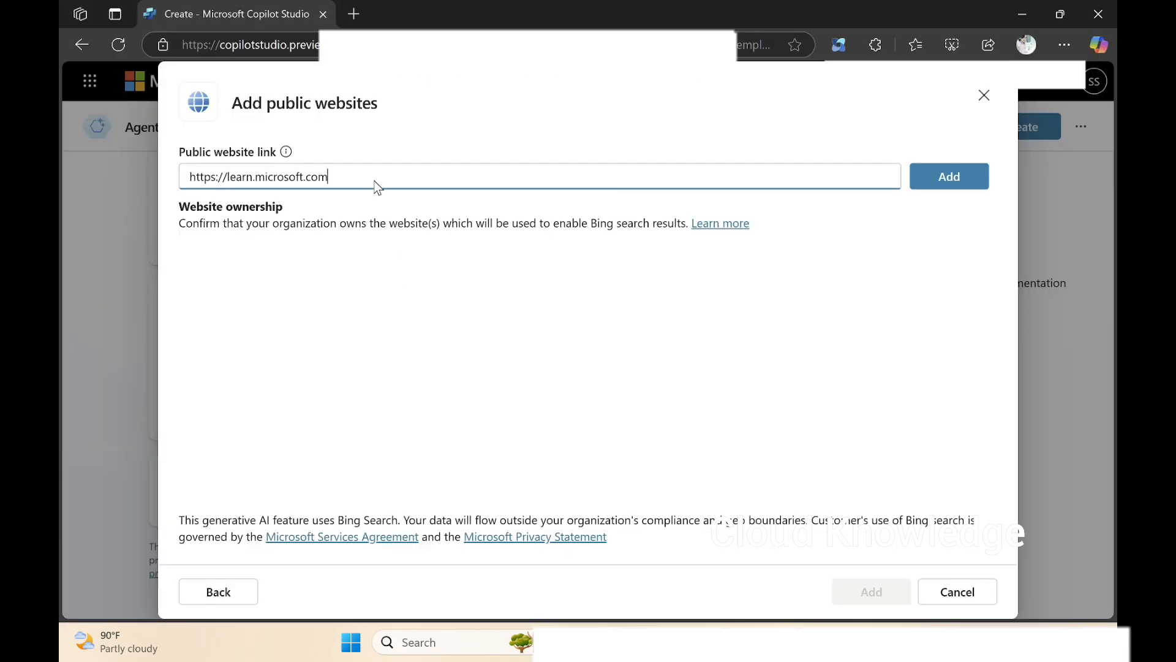
drag(373, 186, 87, 178)
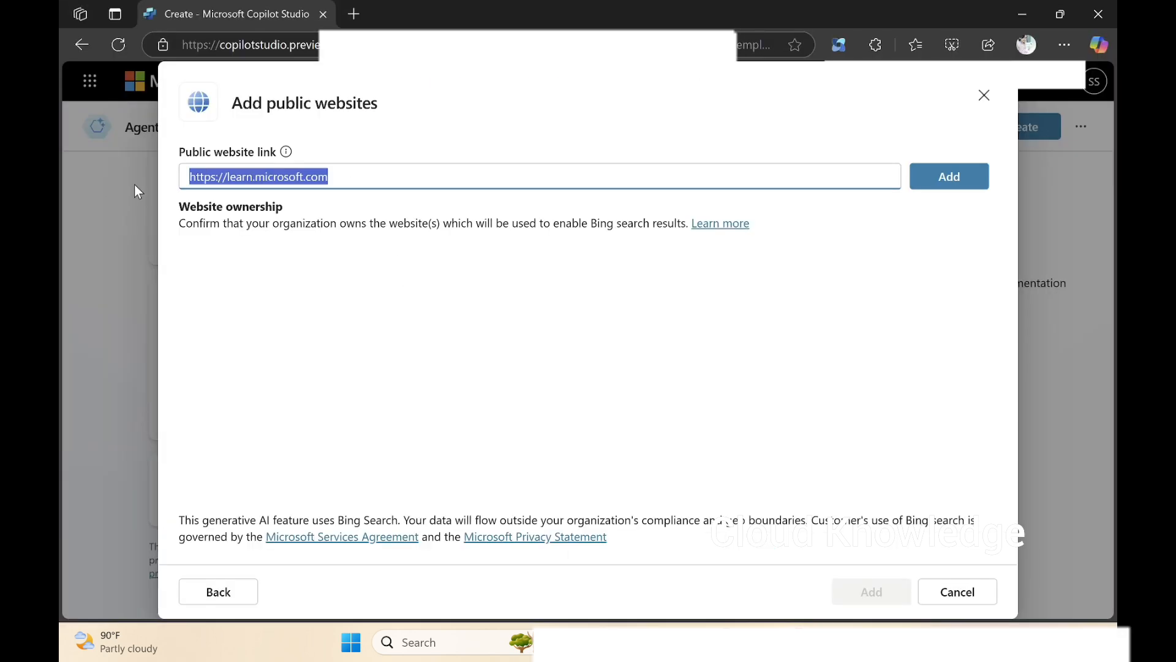
text(https://learn.microsoft.com/en-us/azure/)
click(967, 183)
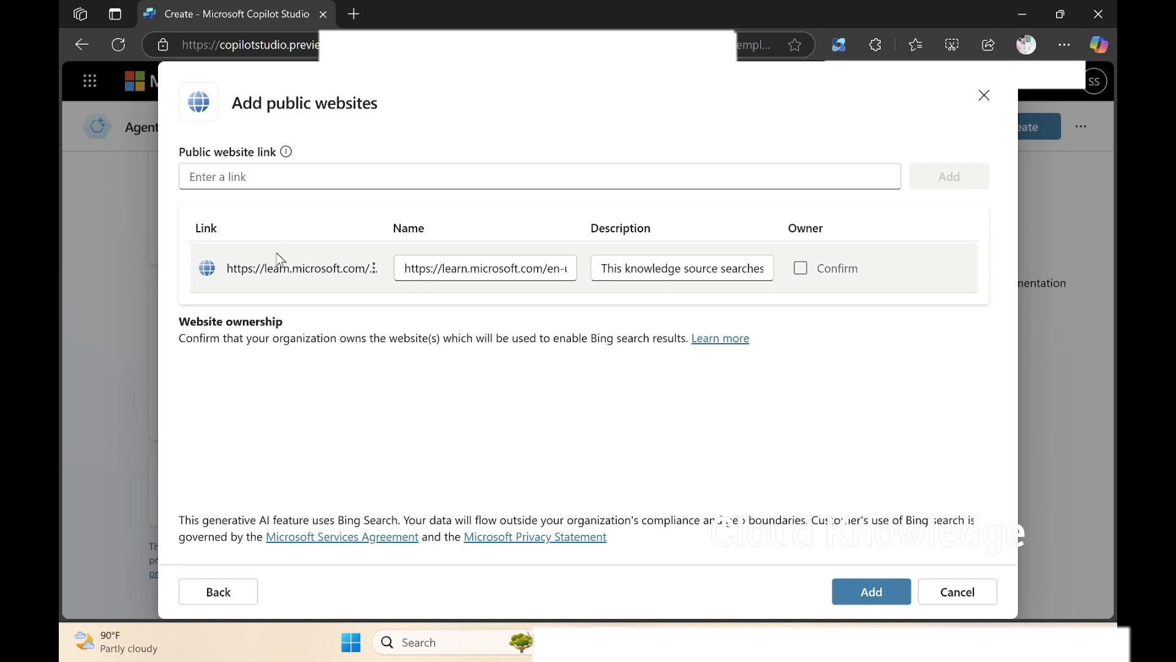
Confirm ownership of the listed website and add it to the agent's knowledge.
click(799, 271)
click(390, 179)
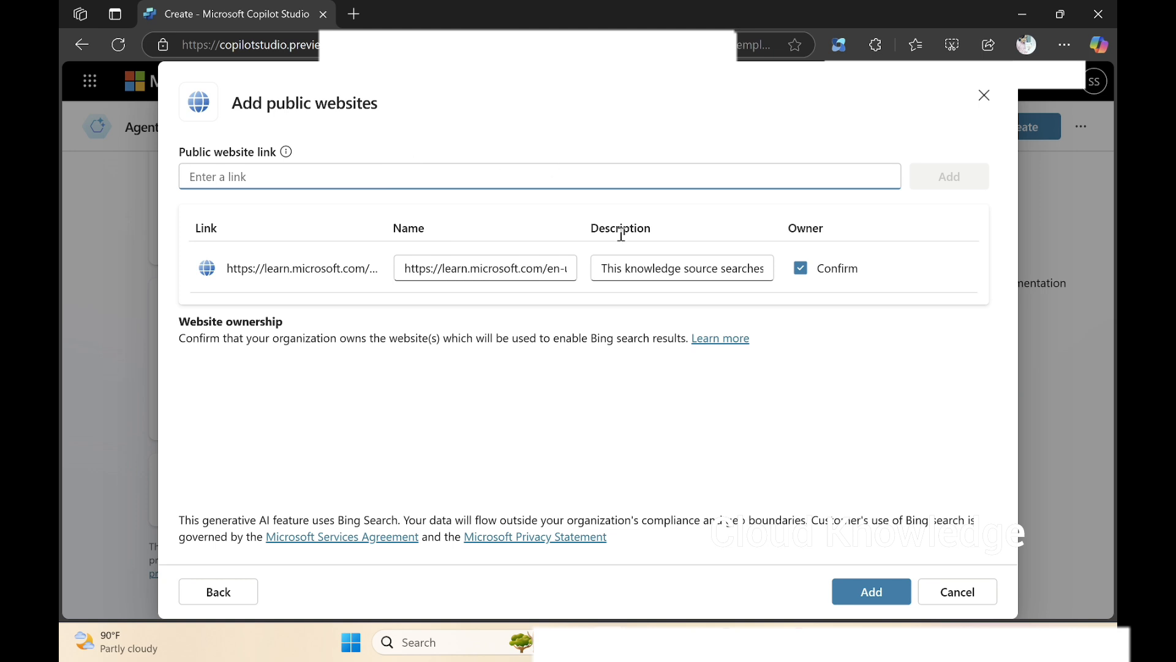
click(866, 594)
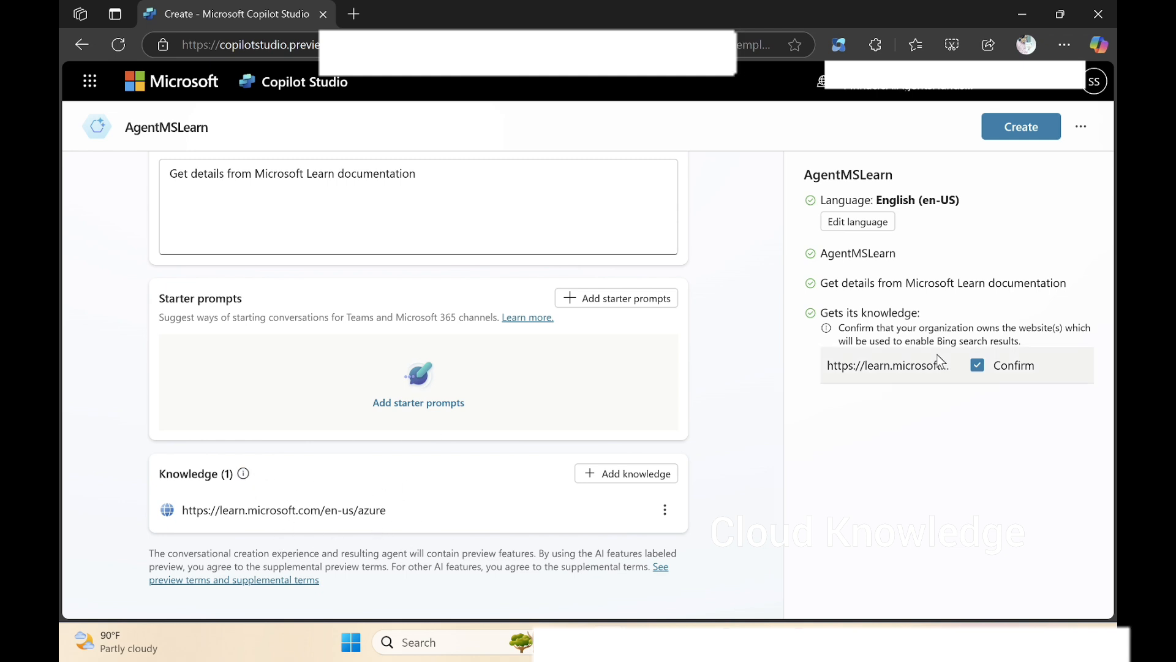
Review the agent's name, description, instructions and knowledge, and create the agent.
scroll(608, 429, up, 7)
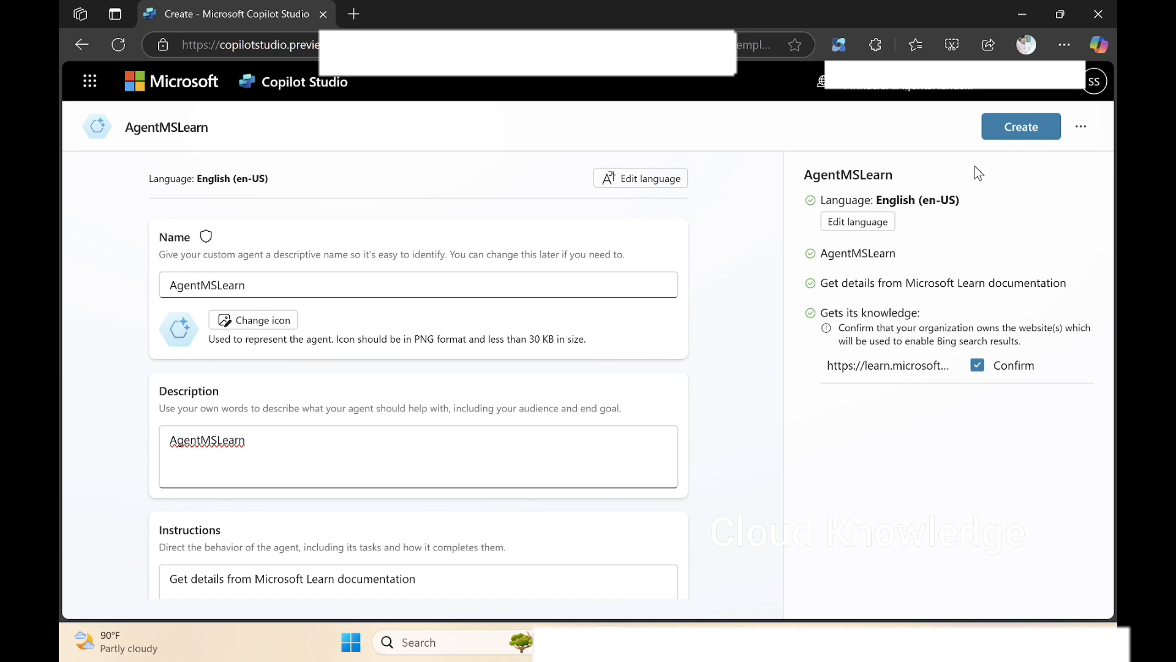
scroll(594, 398, down, 6)
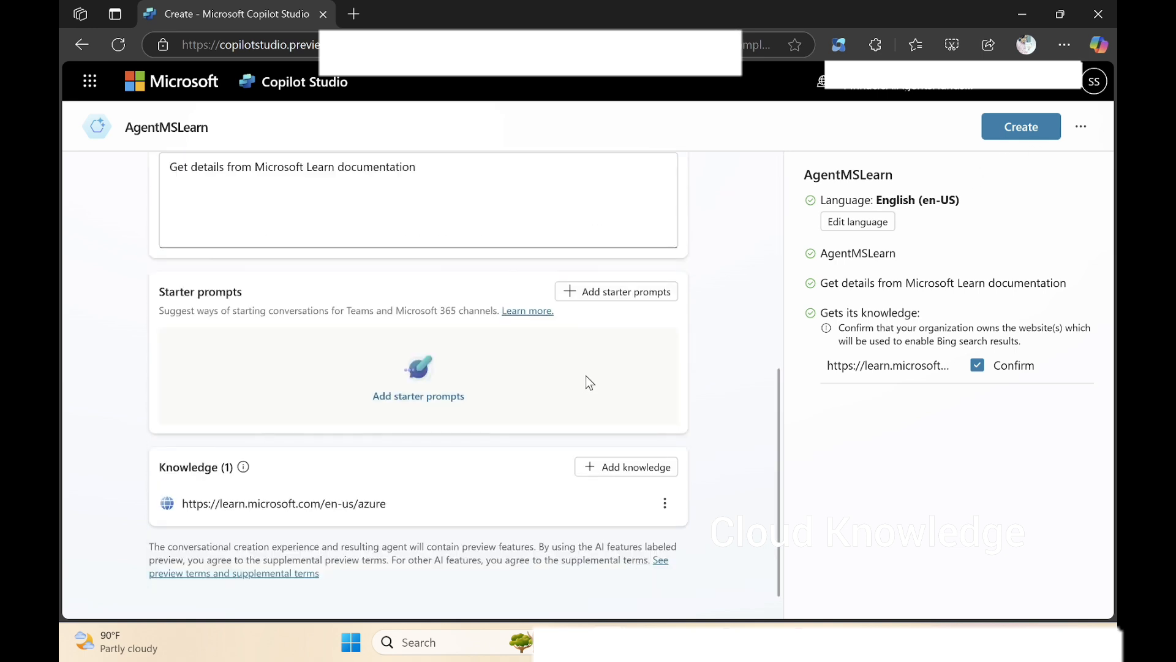
click(1016, 143)
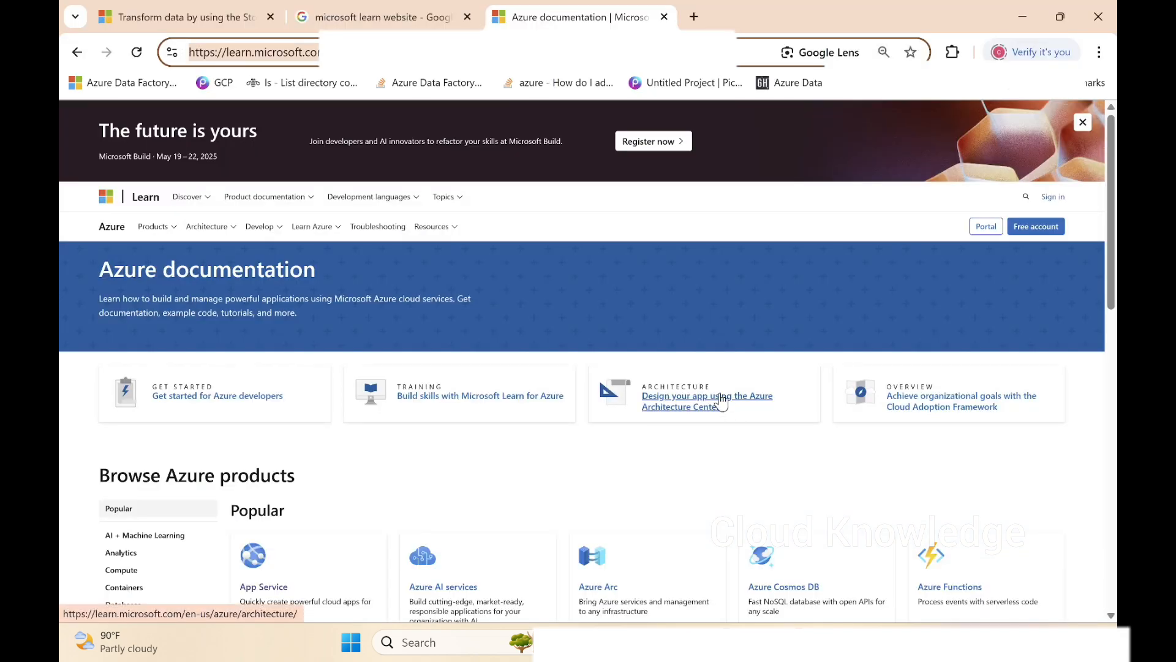
Switch to the Azure documentation page in Chrome and look over the Azure products it covers.
scroll(330, 410, down, 3)
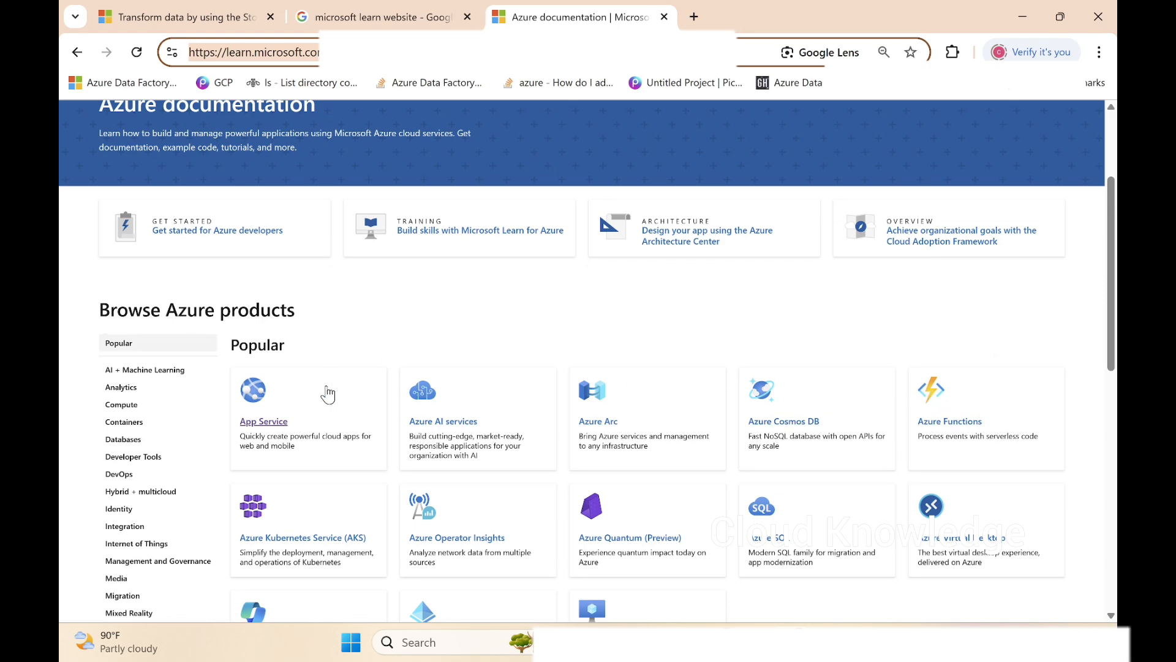
scroll(180, 369, down, 3)
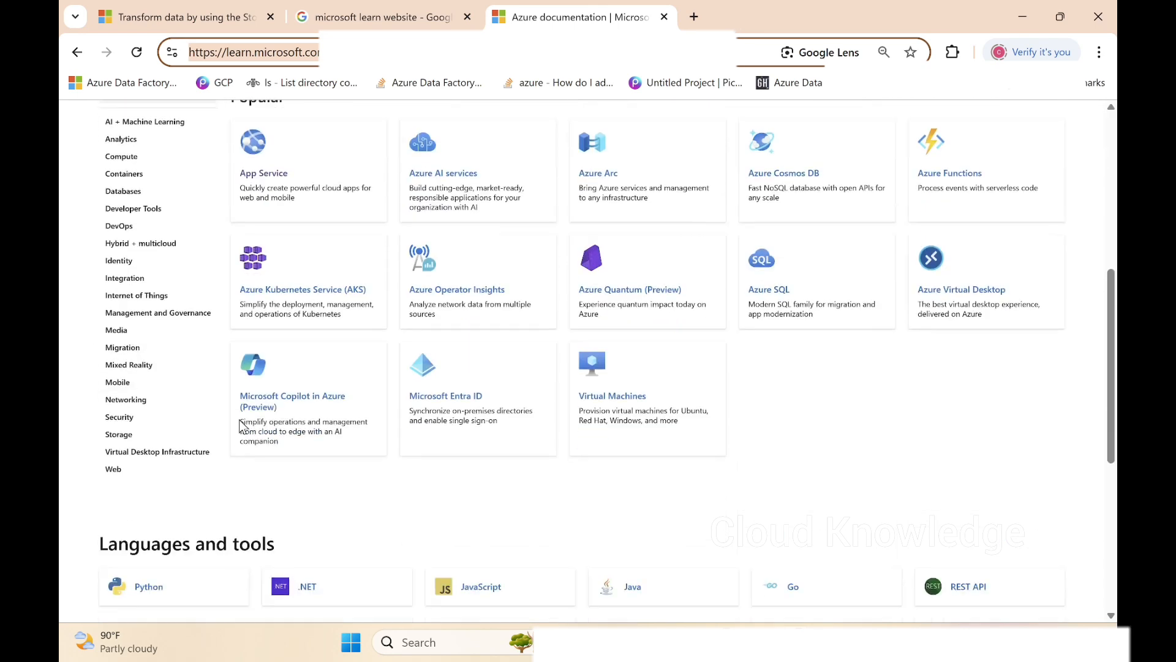
scroll(829, 483, up, 3)
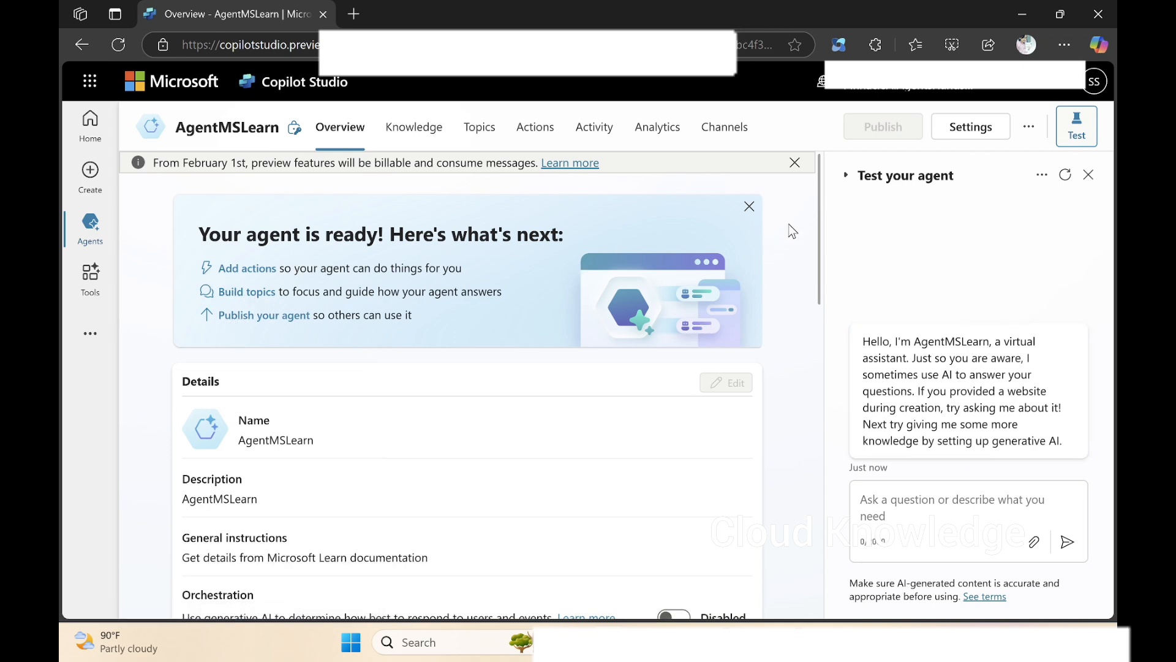
Return to Copilot Studio in Edge and dismiss the "Your agent is ready!" banner on the agent's overview page.
click(749, 208)
key(ctrl+minus)
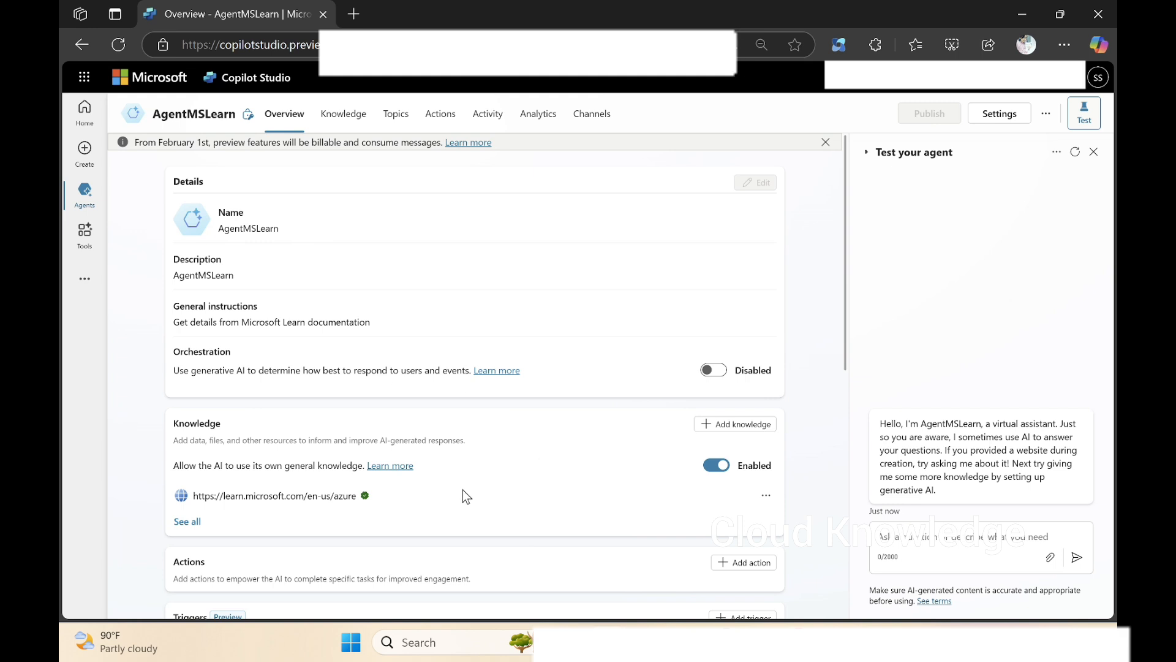
Ask the agent in the test chat to "list all Azure products".
scroll(464, 495, down, 1)
scroll(462, 490, down, 1)
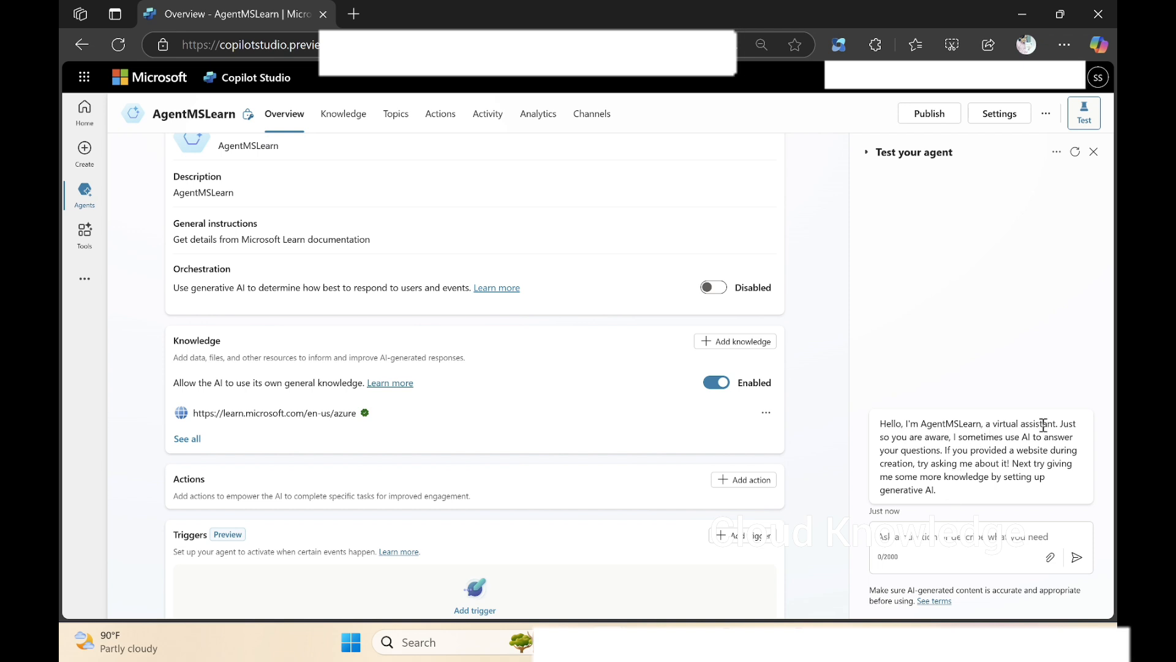
click(915, 543)
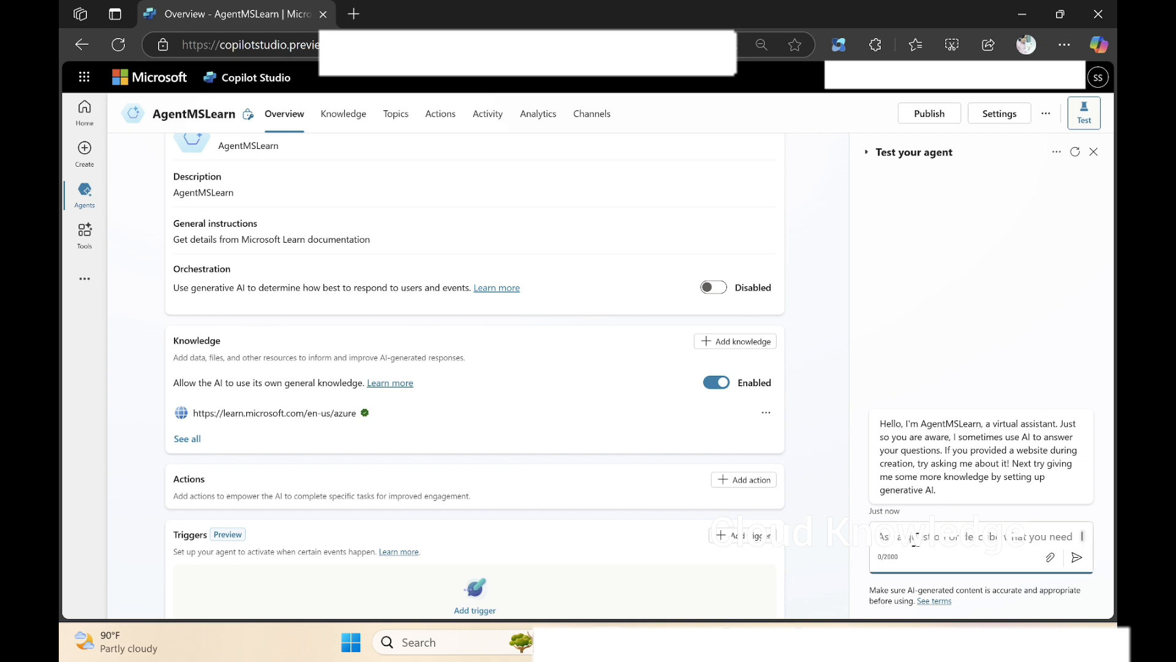
key(ctrl+minus)
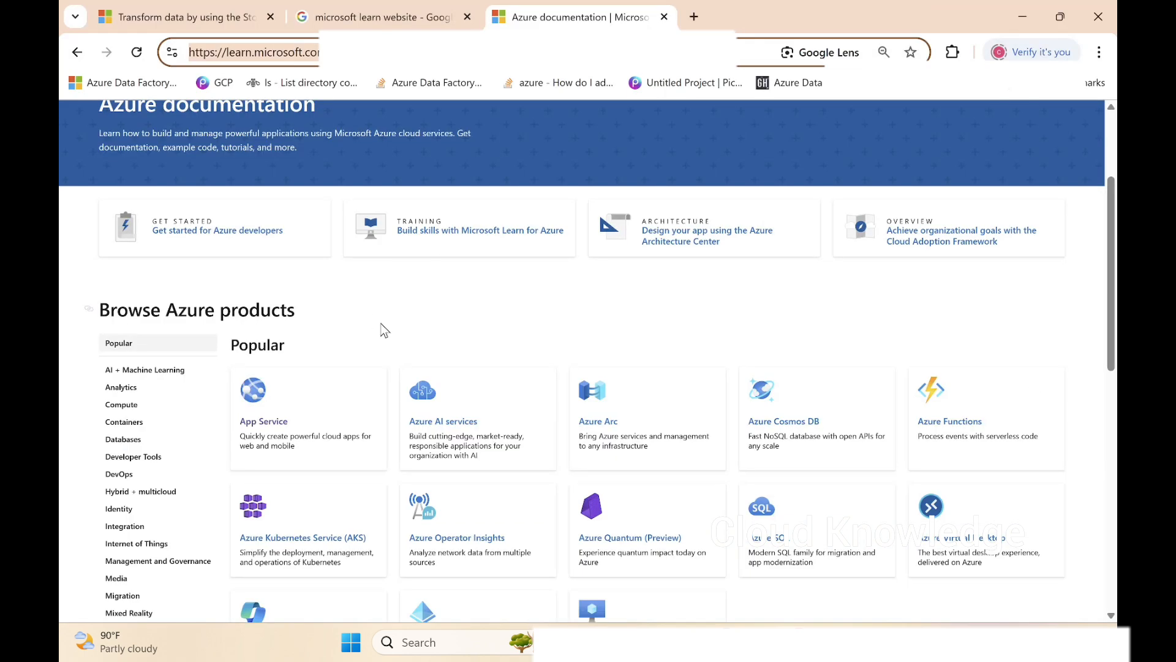
scroll(381, 328, down, 2)
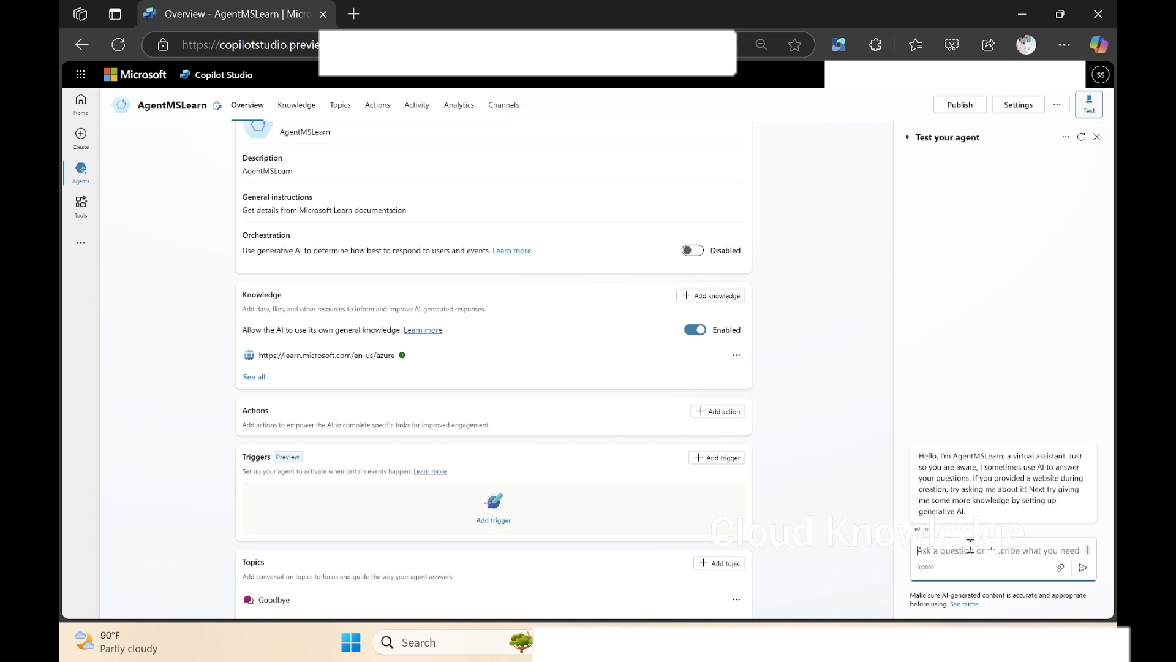
text(I)
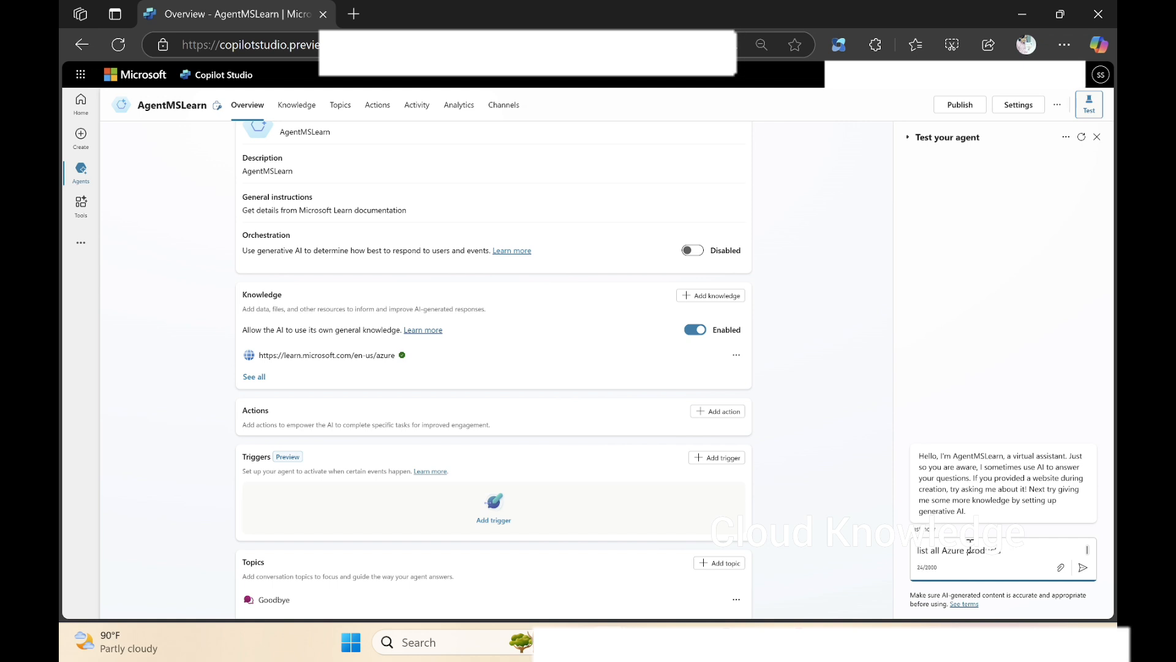
key(Return)
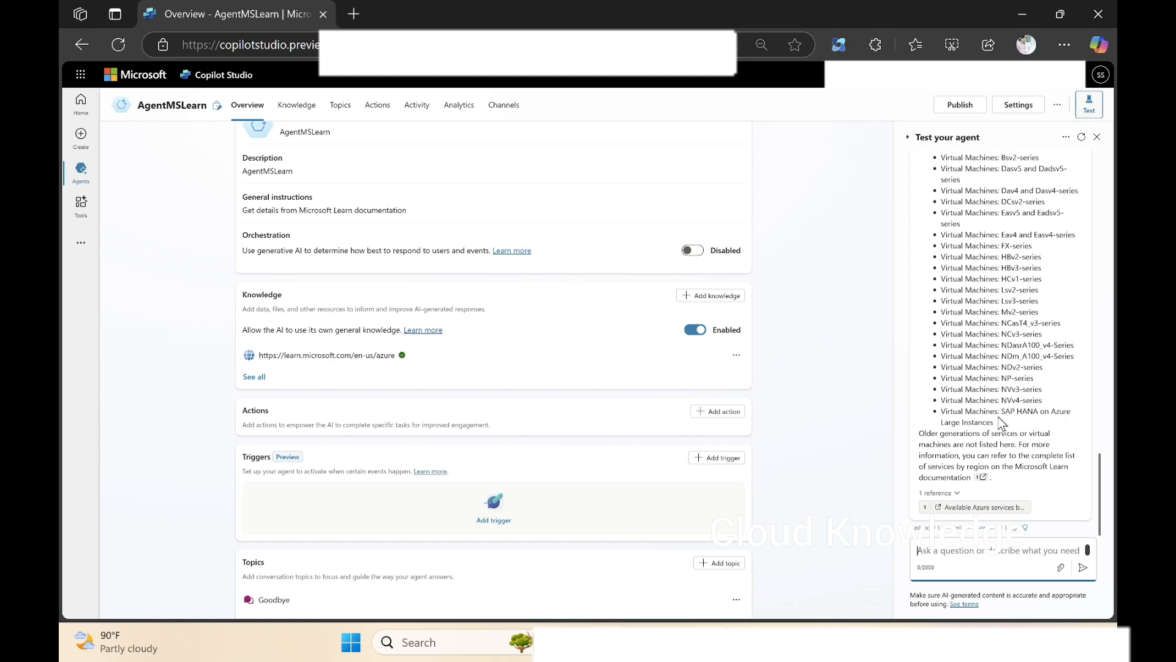
Read through the agent's answer listing Azure products by service category, down to its reference link.
scroll(1034, 459, up, 10)
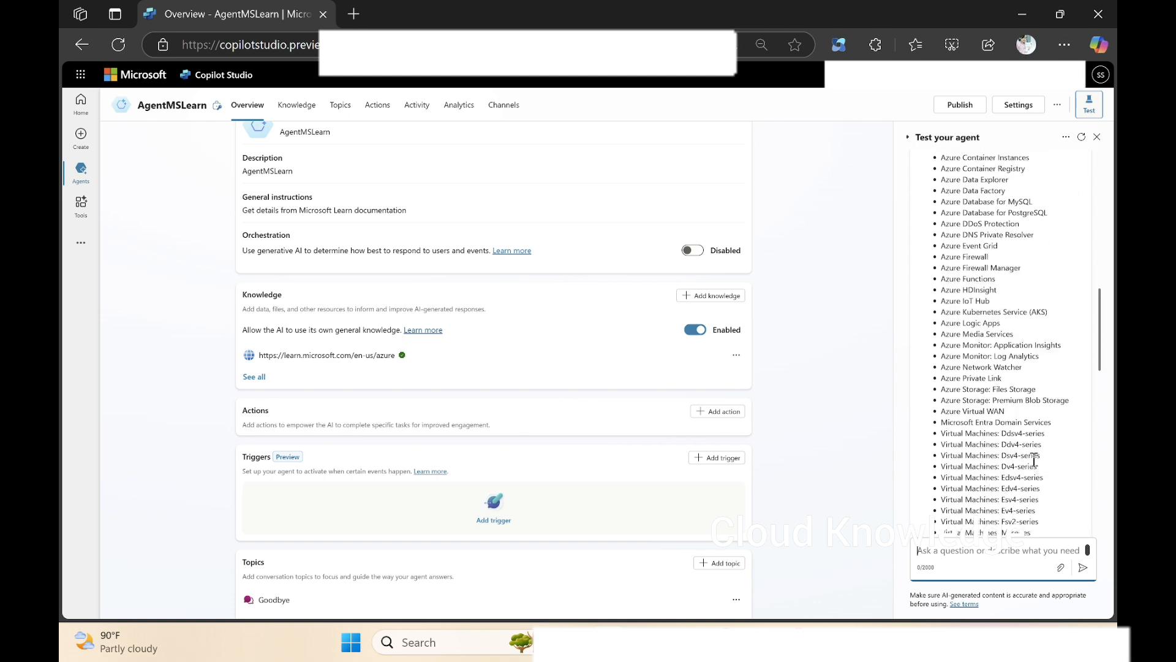
scroll(1034, 459, up, 2)
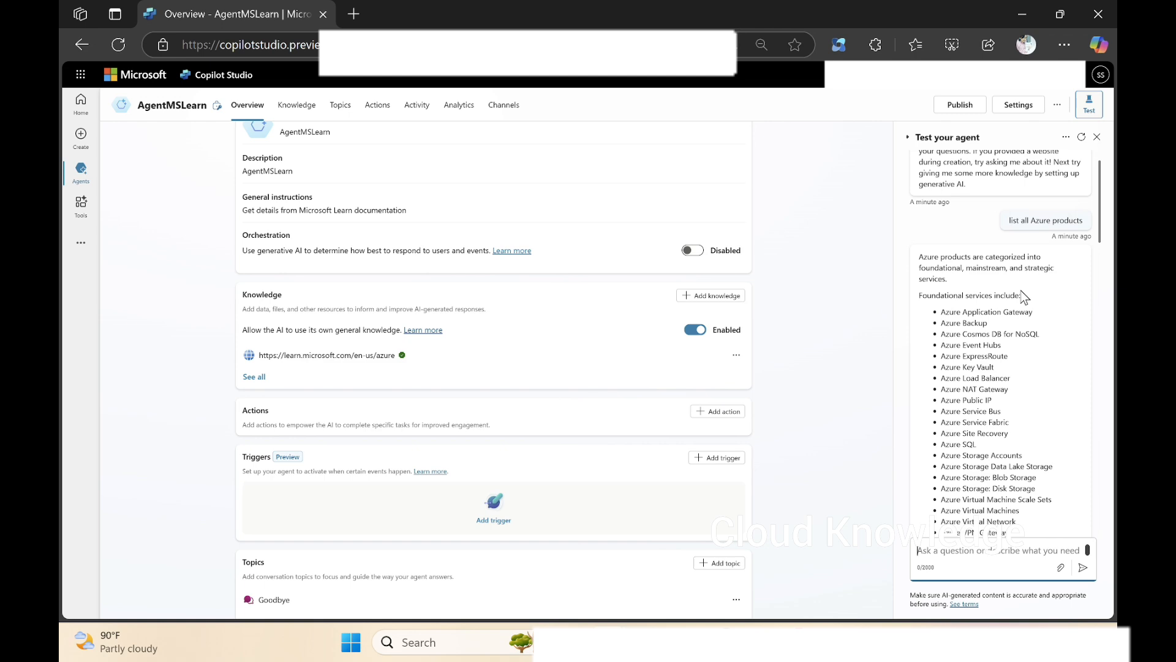
scroll(1024, 298, down, 10)
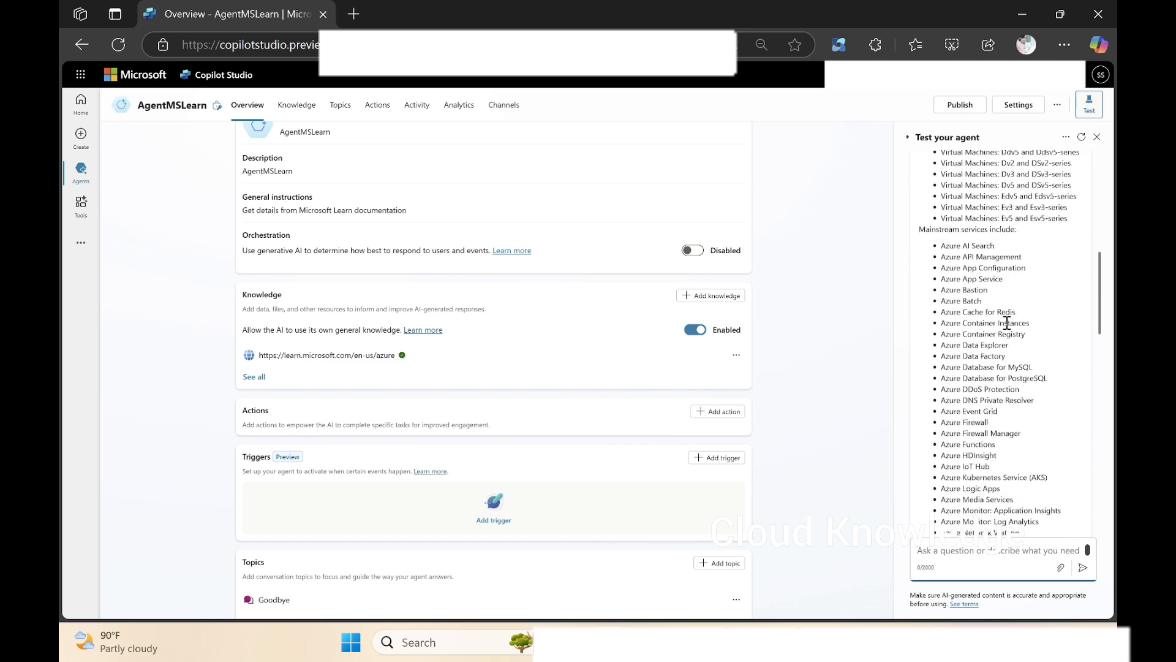
scroll(1007, 322, down, 15)
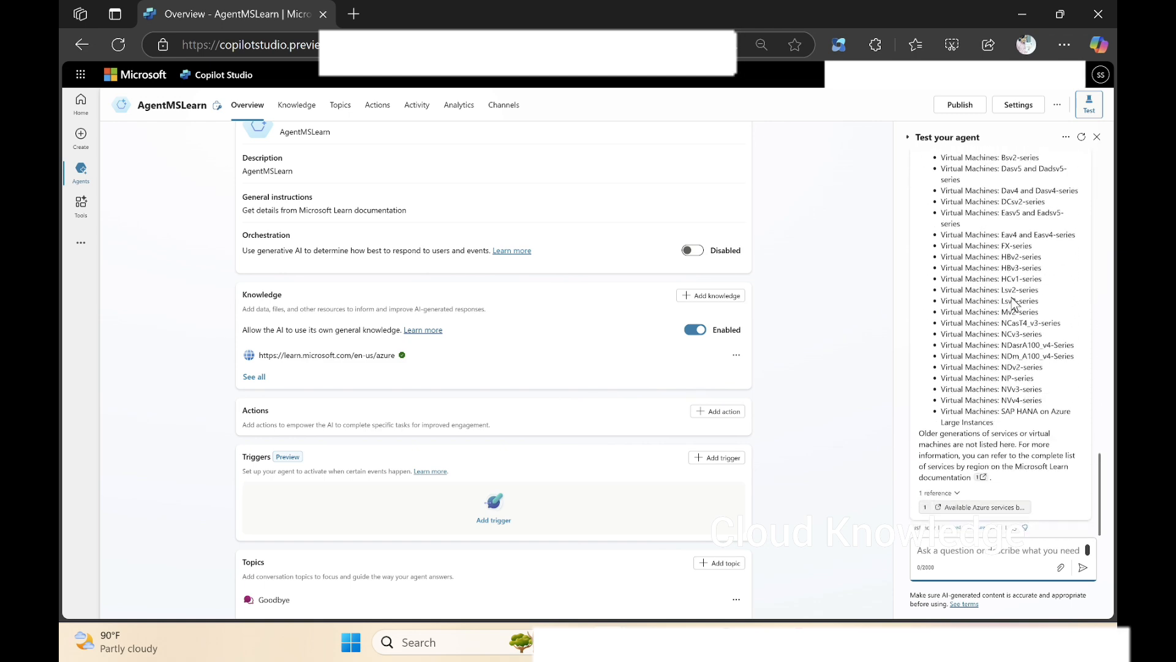
scroll(1017, 361, up, 10)
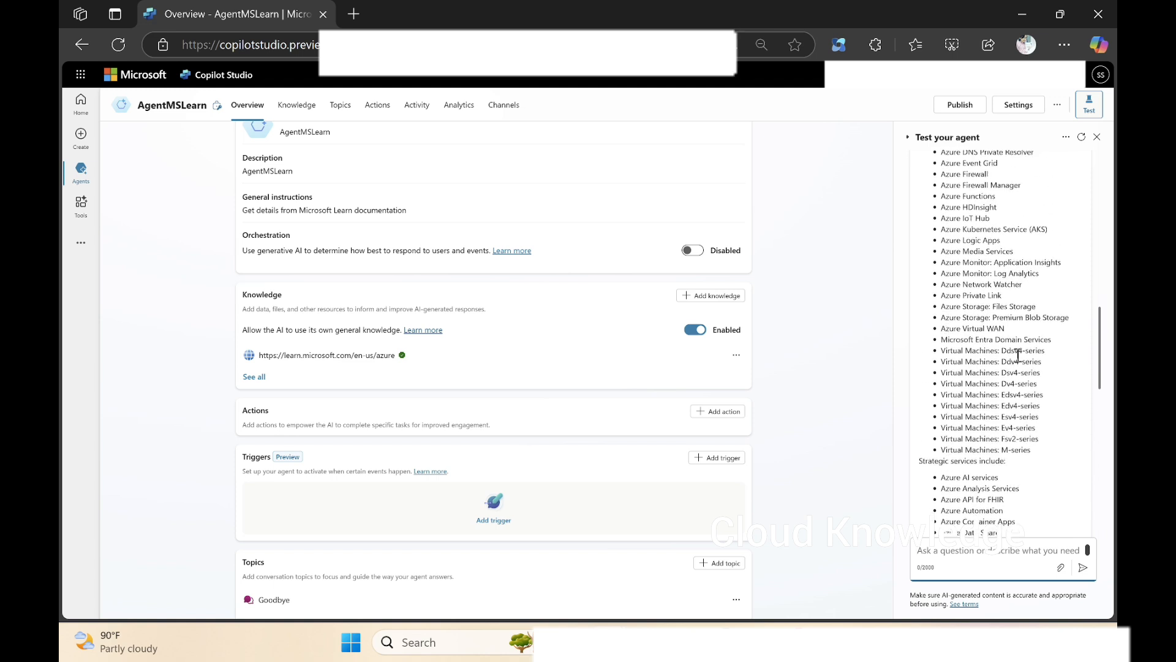
scroll(1018, 355, down, 10)
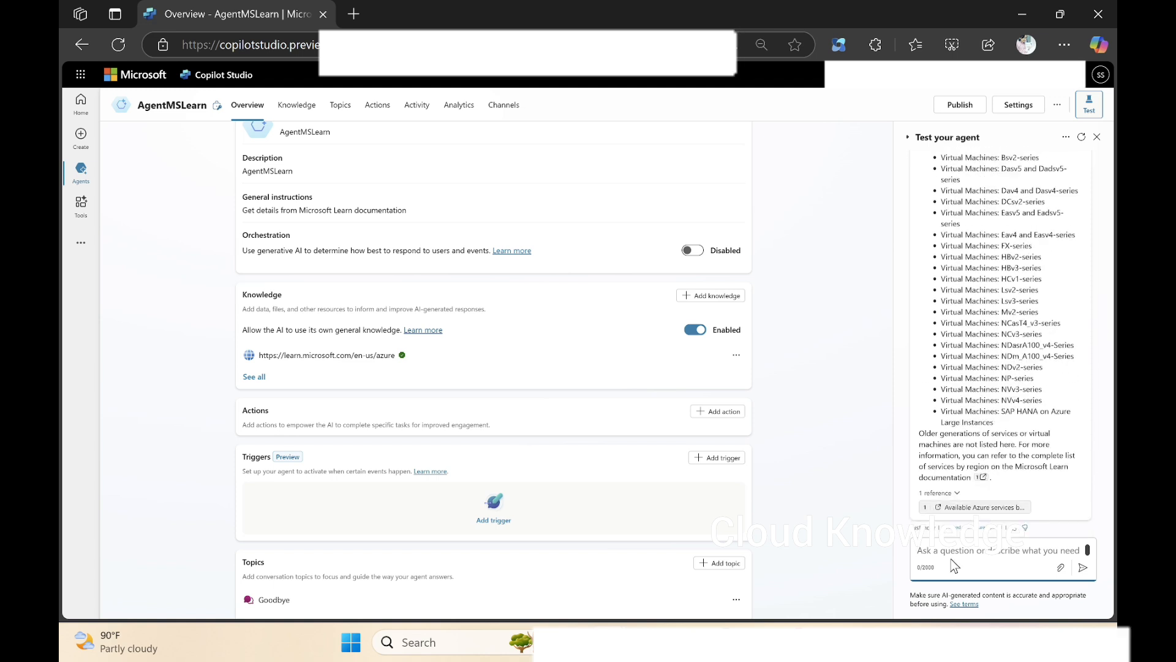
Switch to the Azure documentation page in Chrome and look at the Analytics products, including Data Factory.
key(alt+Tab)
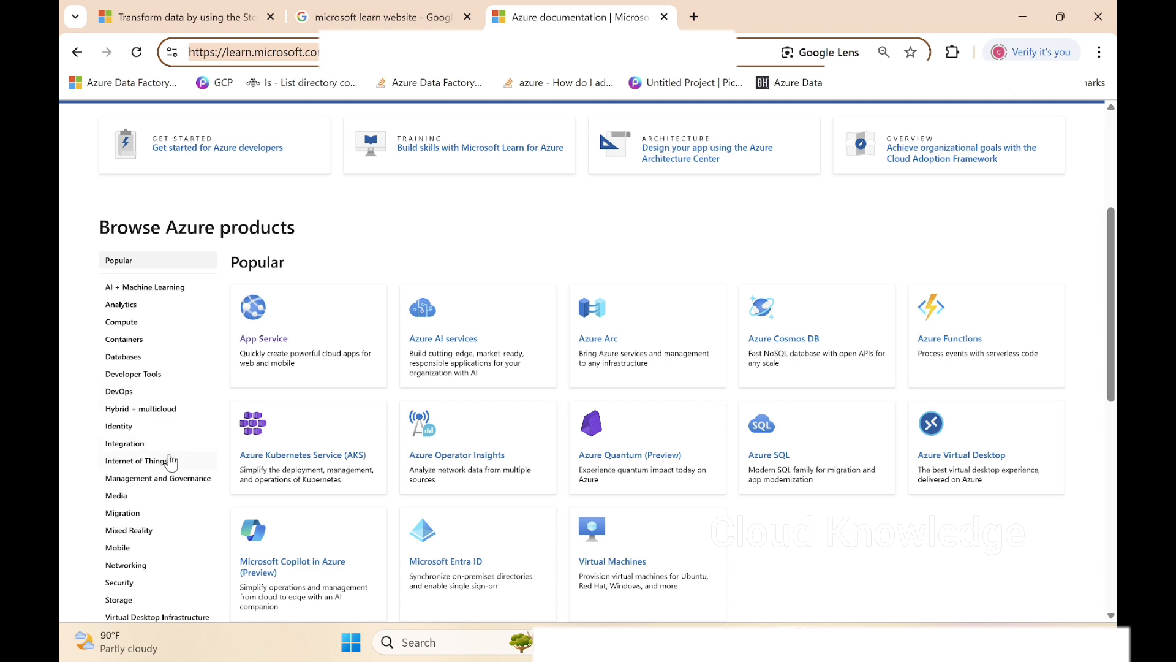
click(125, 304)
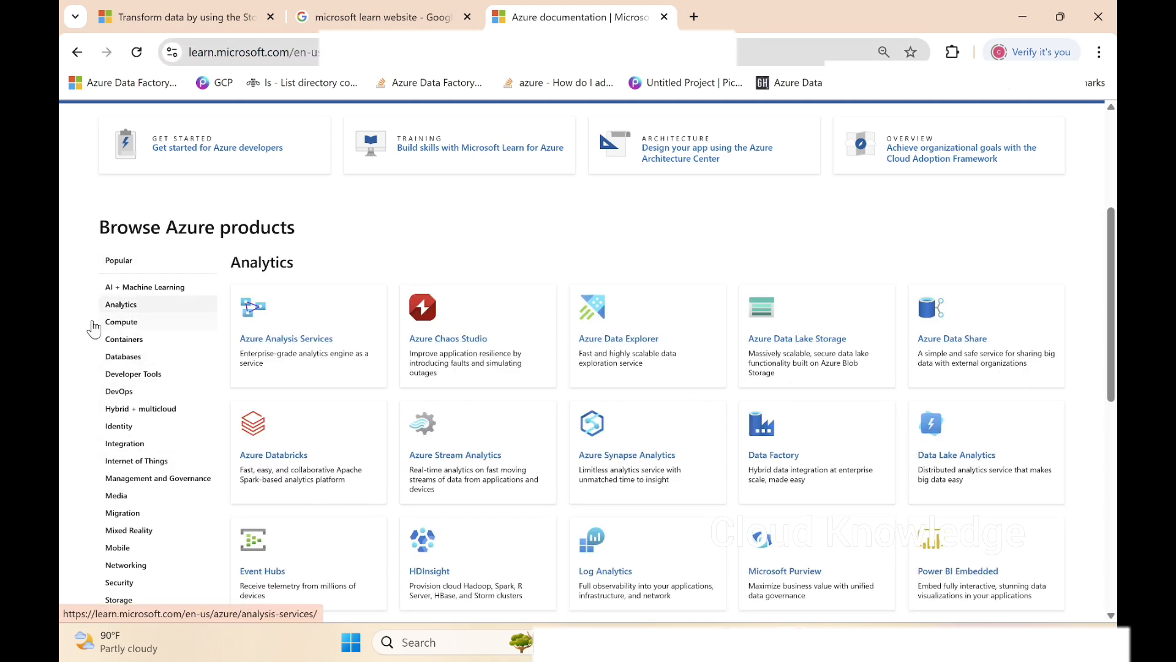
click(773, 458)
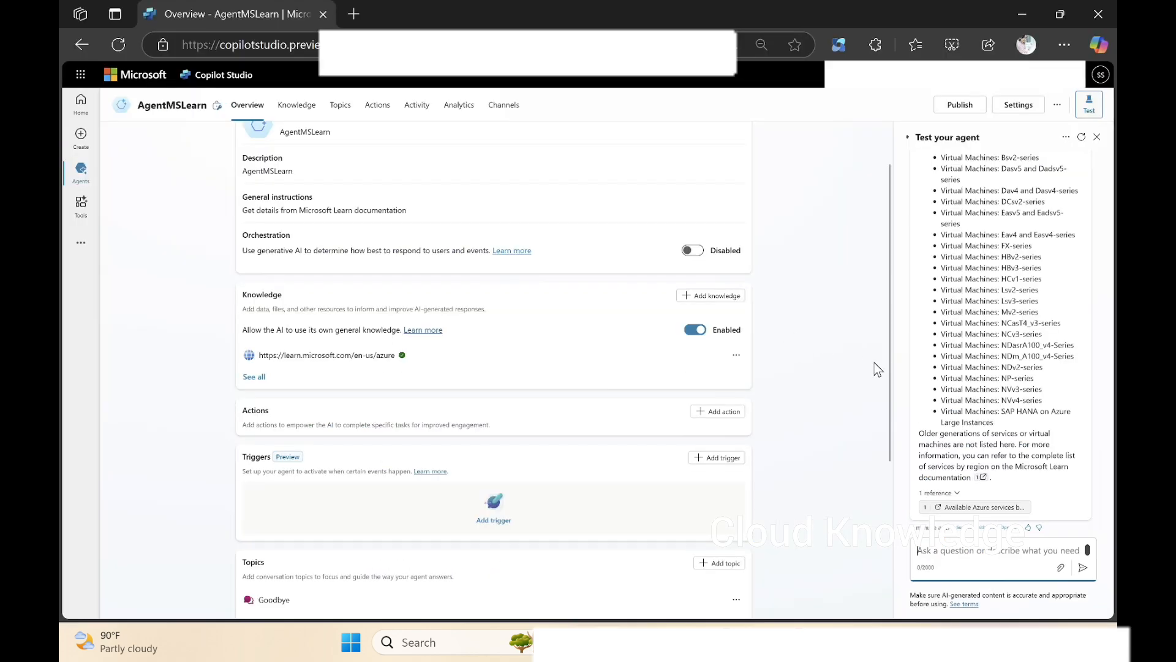
In Copilot Studio in Edge, ask the test agent "what activities are present in Azure Data Factory?" and look over the activities in its answer.
text(wh)
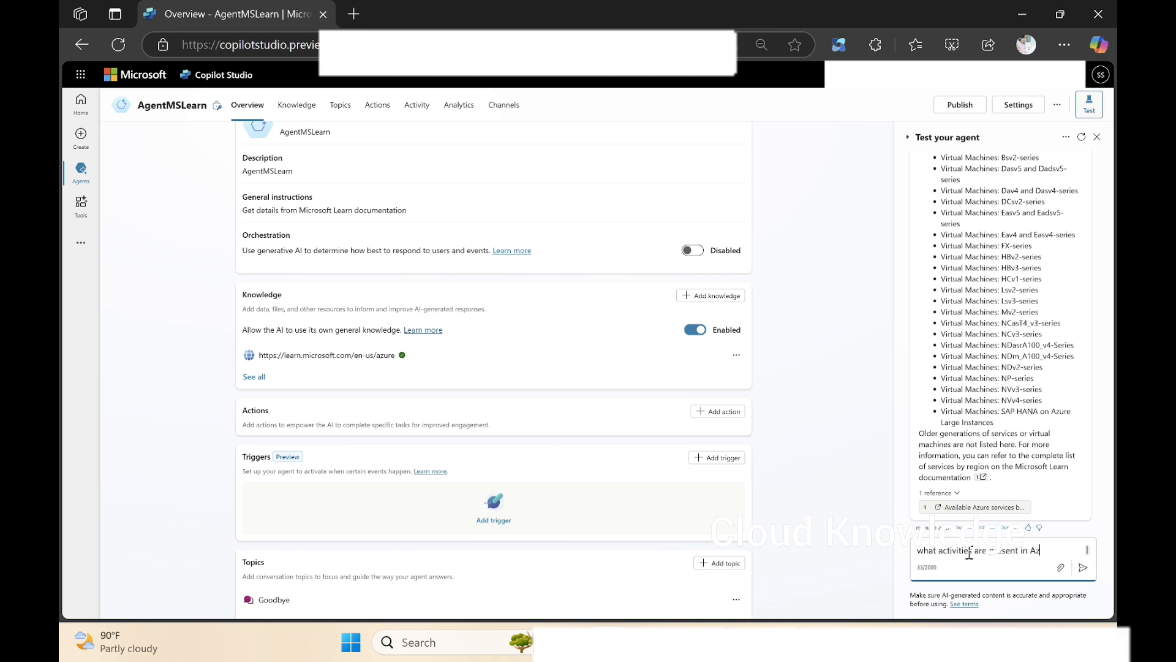
text(ta Fac)
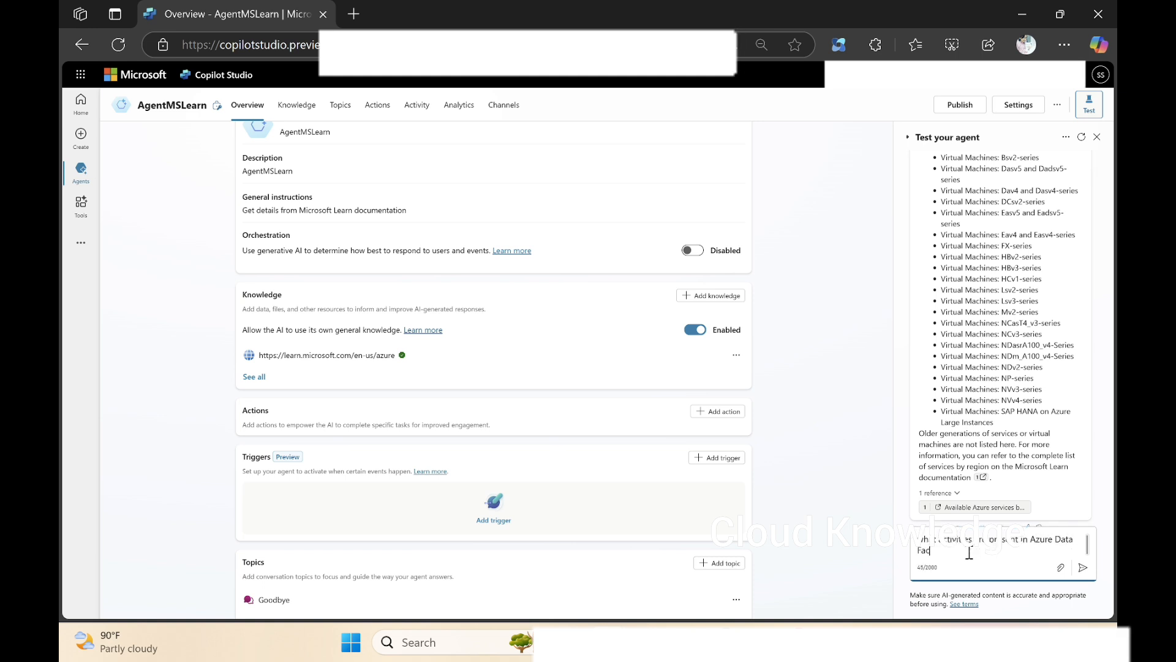
text(tprry)
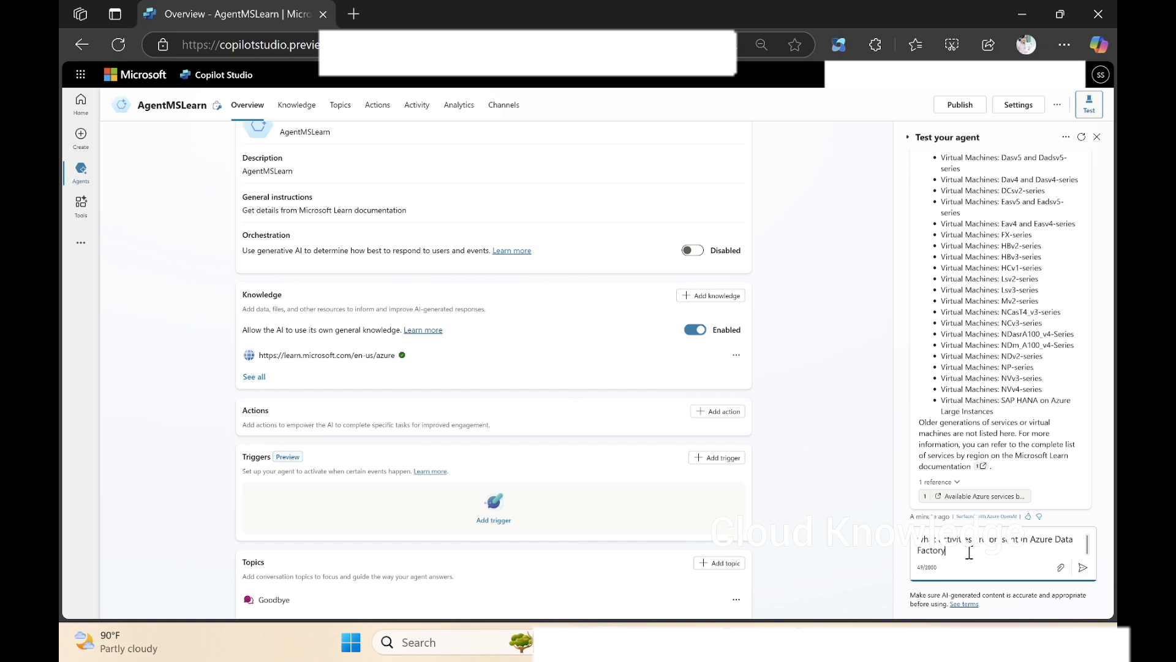
key(Return)
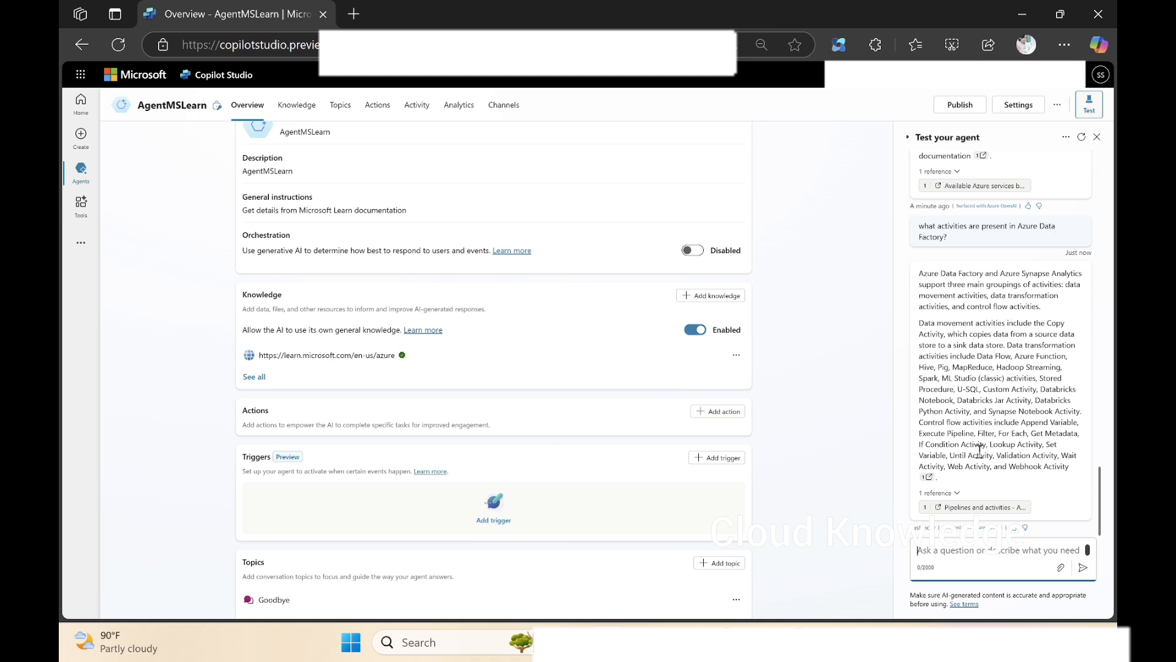
mouse_move(974, 335)
mouse_down()
mouse_move(1066, 467)
mouse_move(1034, 483)
mouse_move(1078, 466)
mouse_up()
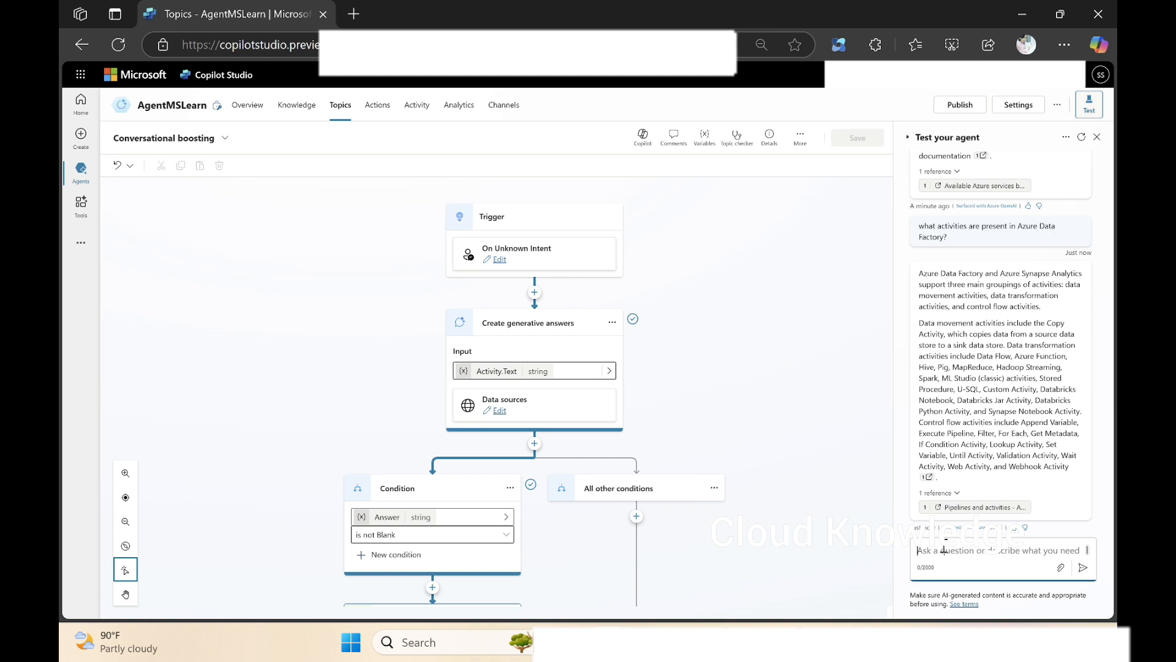
Ask the test agent "what is lookup activity in data factory?".
text(what is lo)
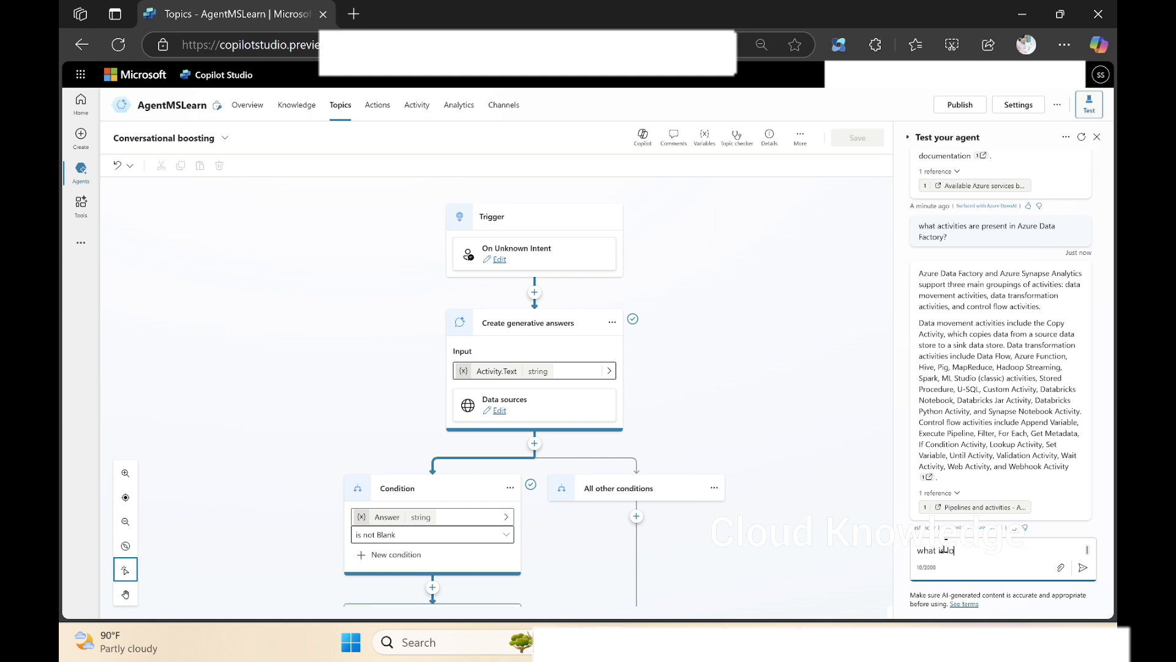
text(okup activity in data factory?)
key(Return)
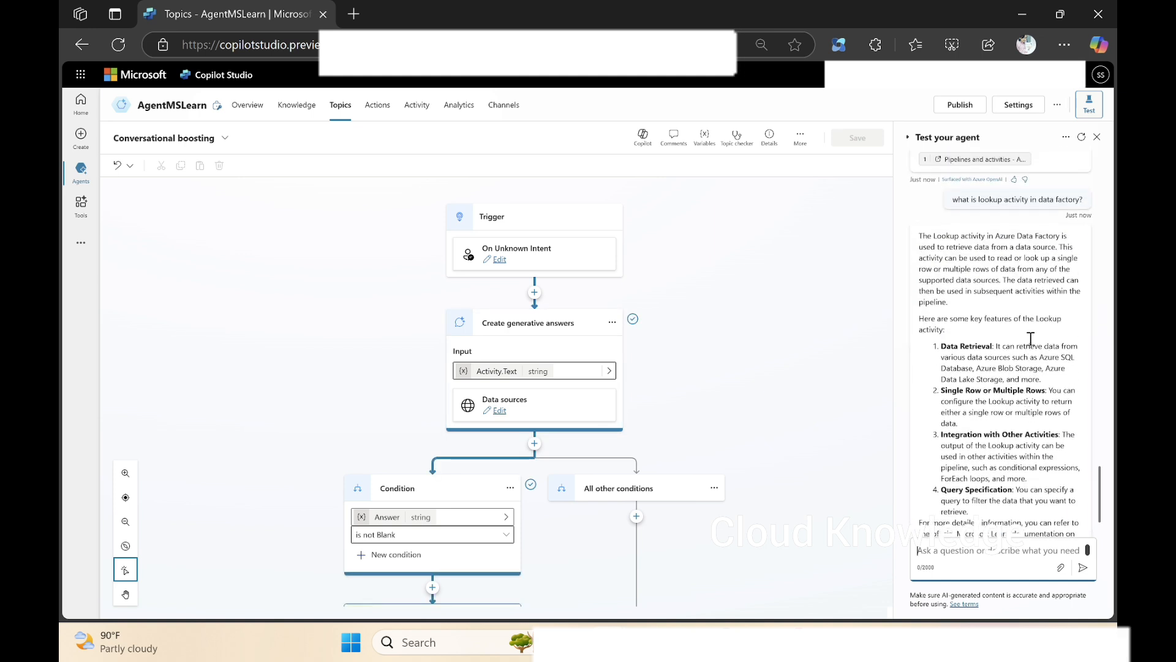
Read the agent's explanation of the Lookup activity, including its key features and documentation link.
scroll(1031, 338, up, 1)
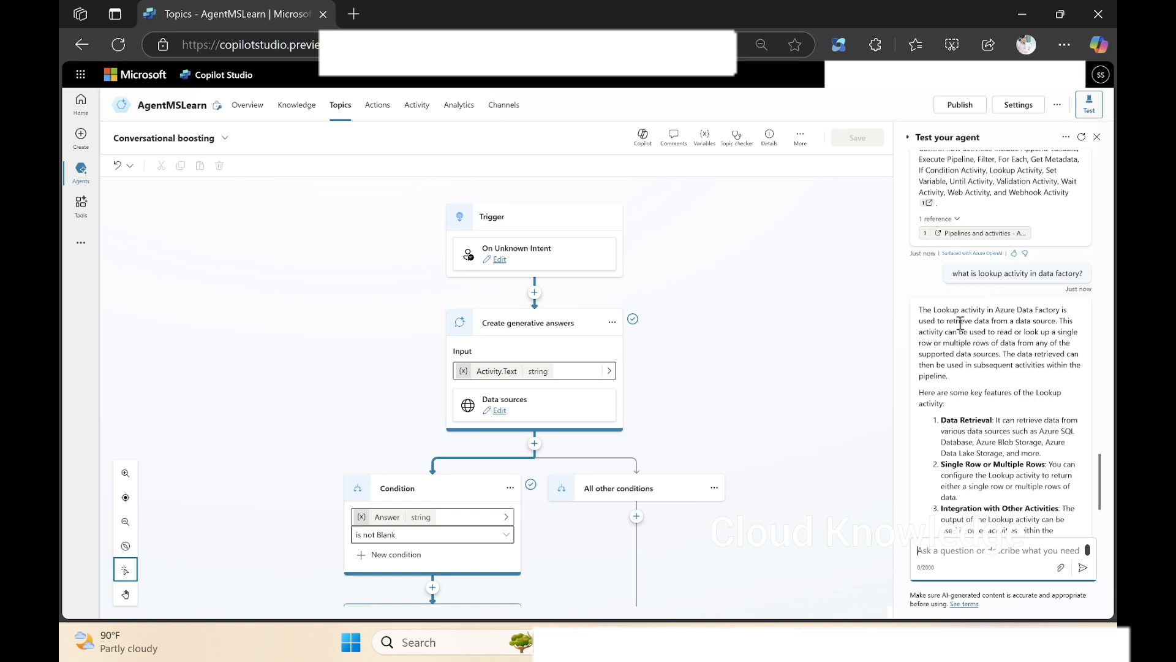
drag(975, 321, 1057, 321)
scroll(1014, 348, down, 1)
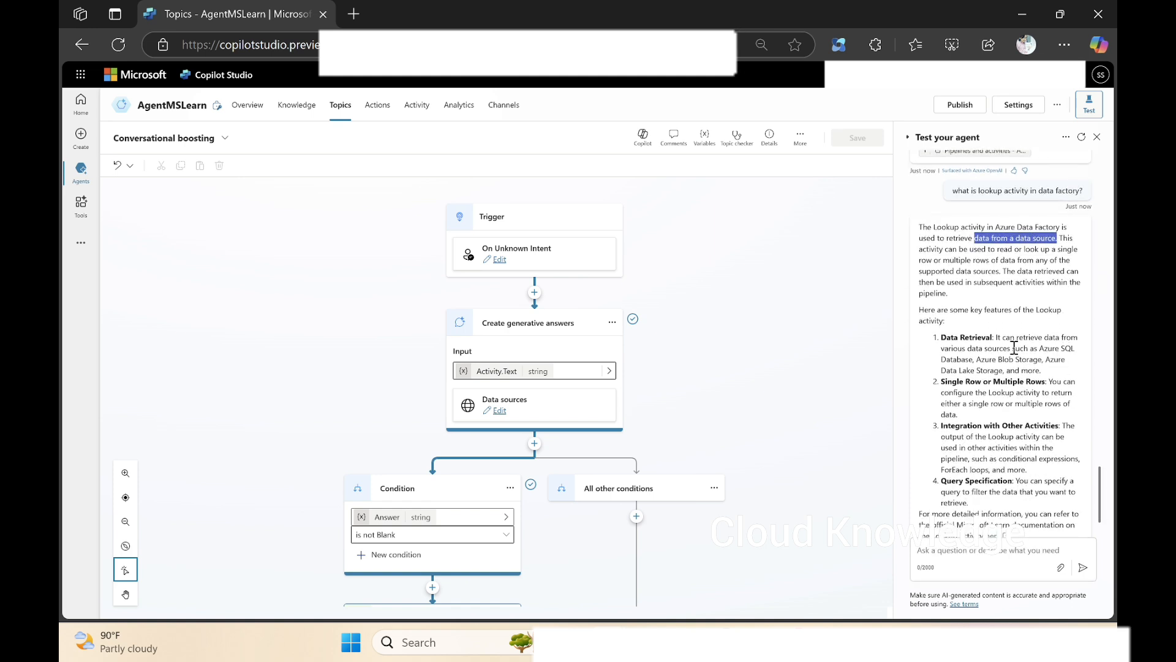
scroll(999, 447, down, 1)
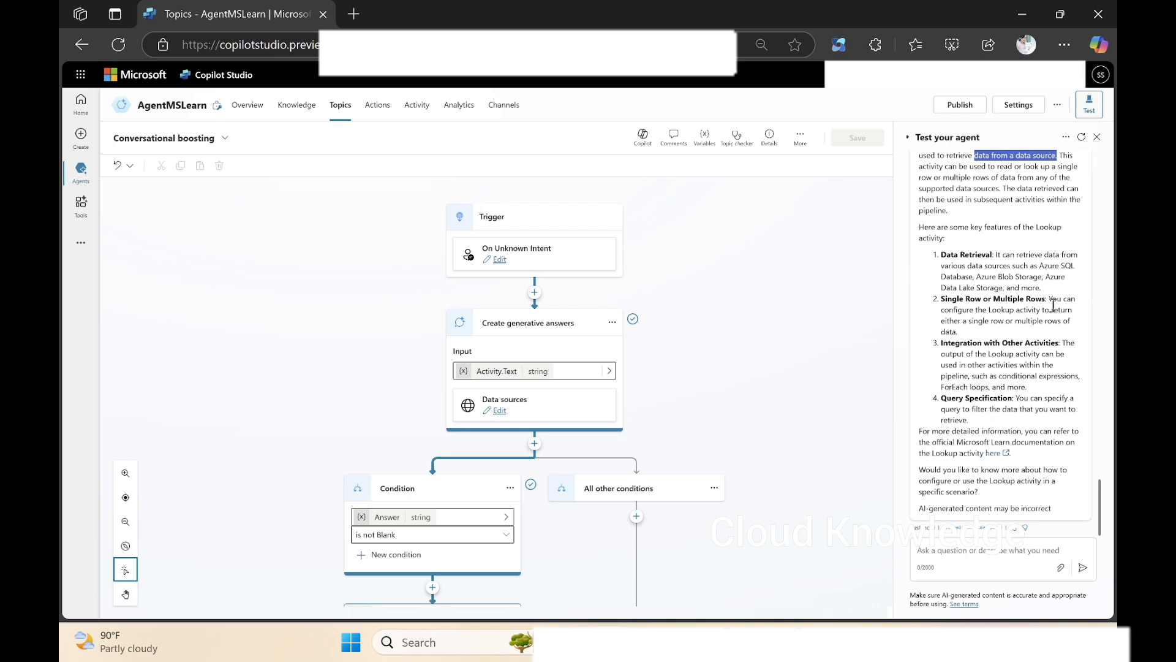
Check the agent's knowledge sources and return to its overview page.
click(259, 109)
click(285, 111)
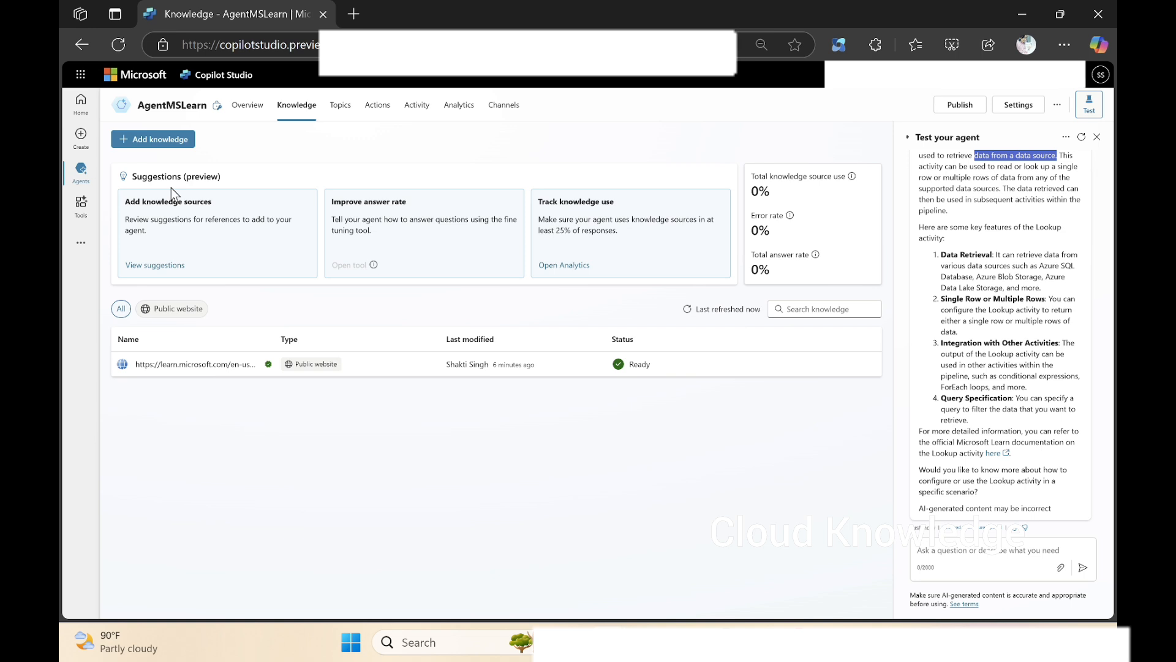
click(247, 105)
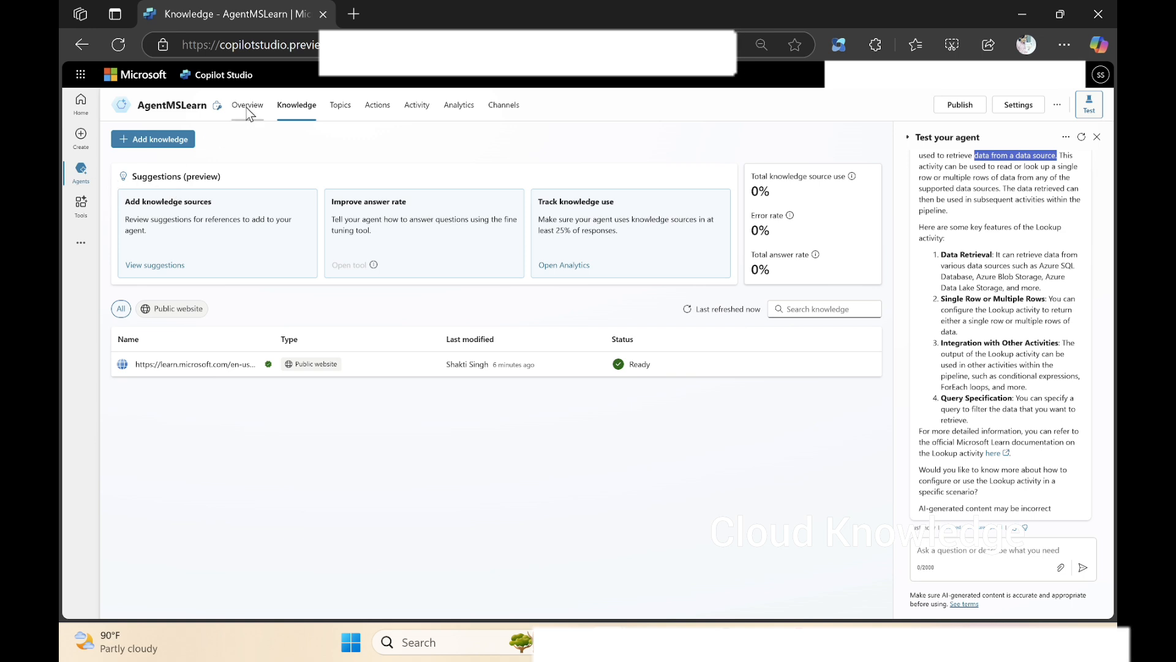